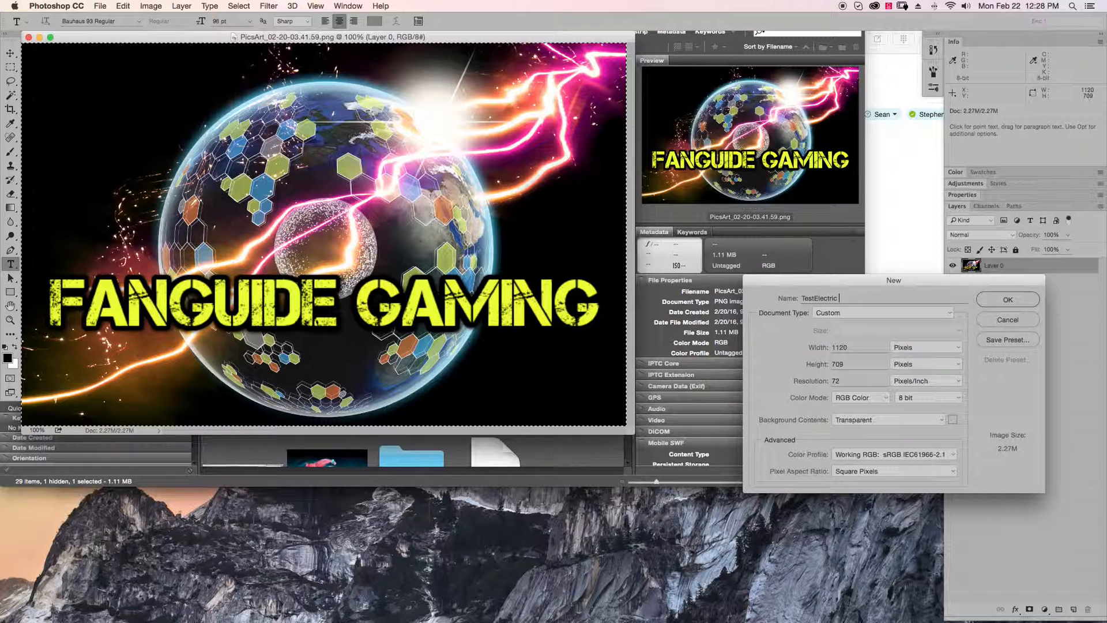
# Create the 1120 × 709 px transparent document as TestElectric text effect and paste the copied FANGUIDE GAMING image into it.
pyautogui.write('text effect')
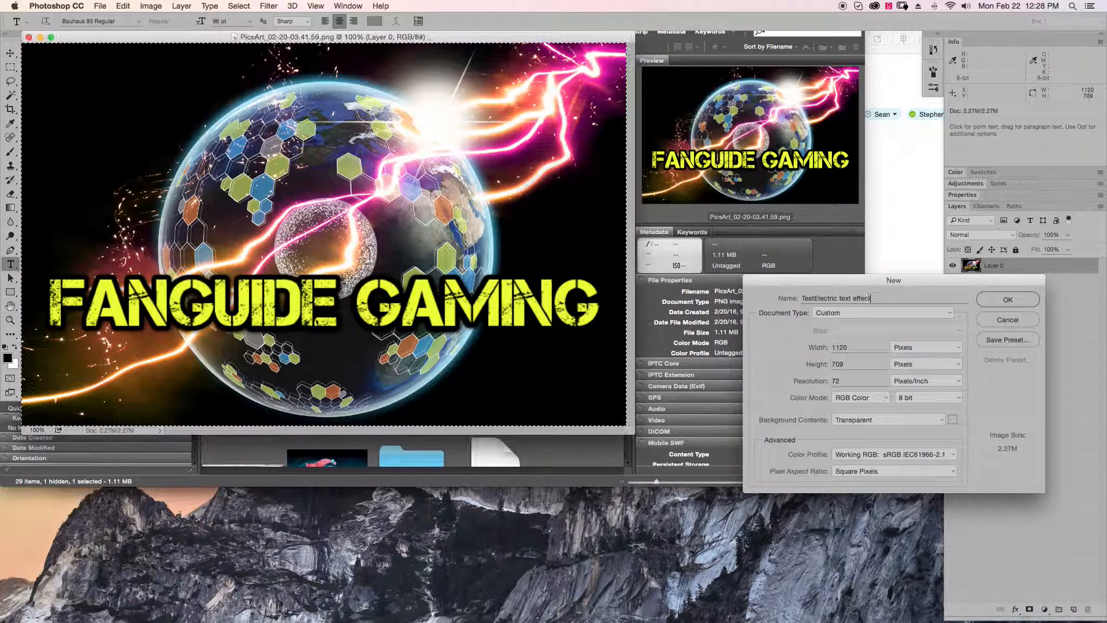
pyautogui.press('Return')
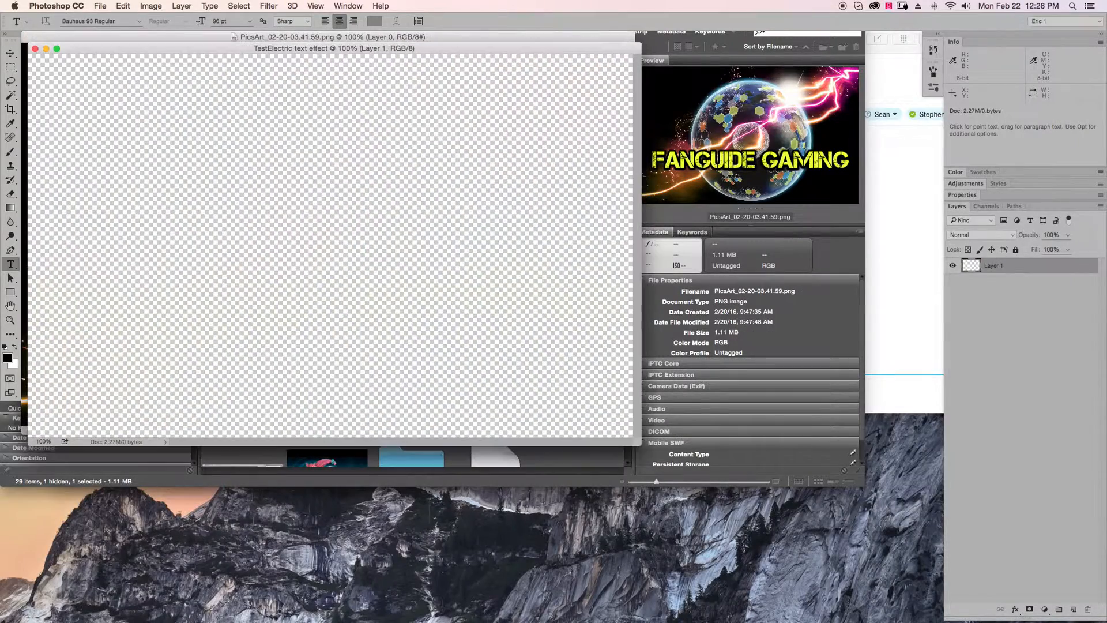
pyautogui.press('super+v')
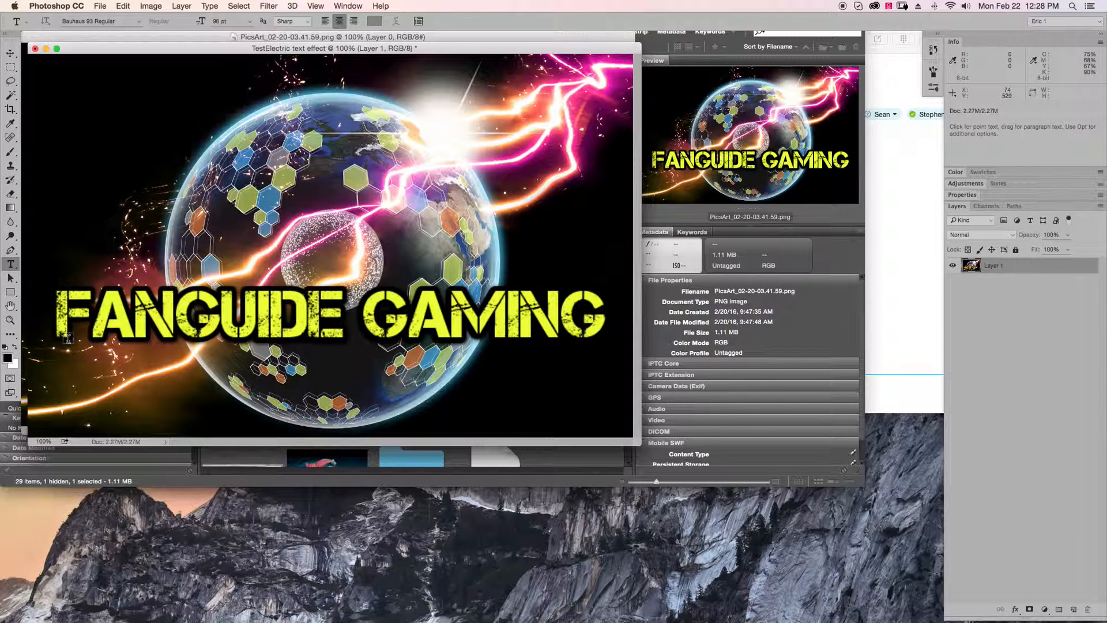
# Compare the red, green and blue channels for how well the FANGUIDE GAMING text separates from the background.
pyautogui.press('m')
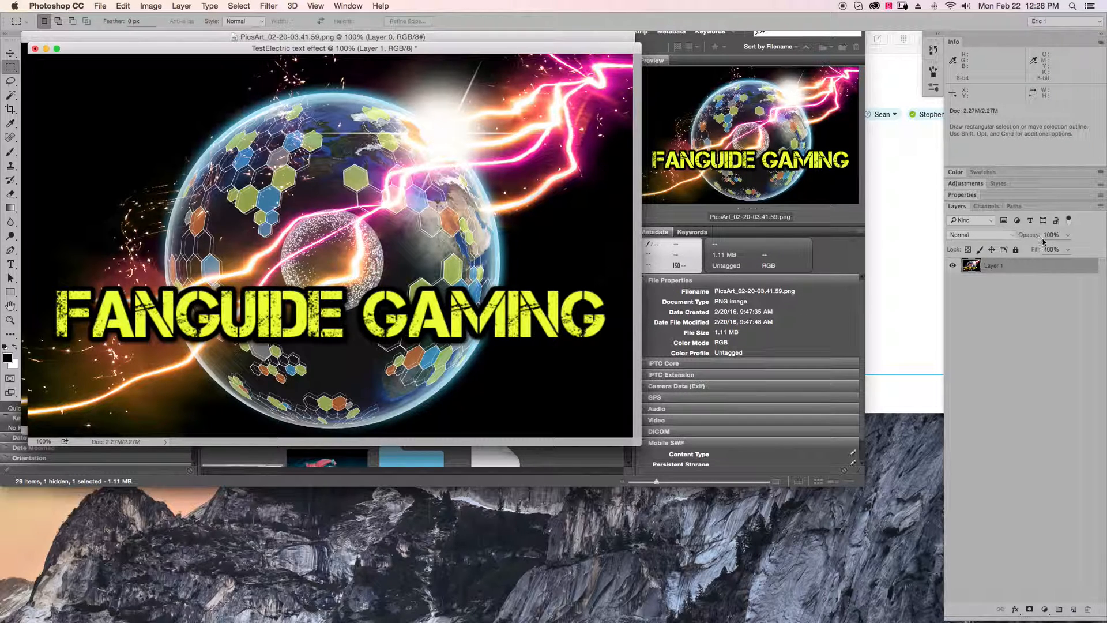
pyautogui.click(994, 206)
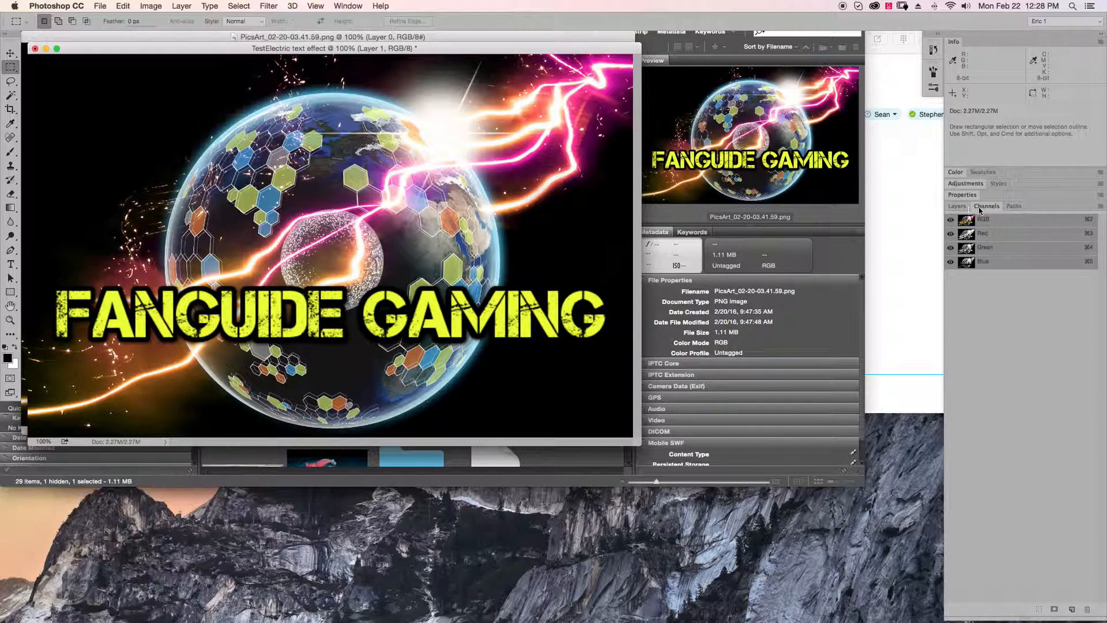
pyautogui.click(1001, 232)
pyautogui.click(1002, 248)
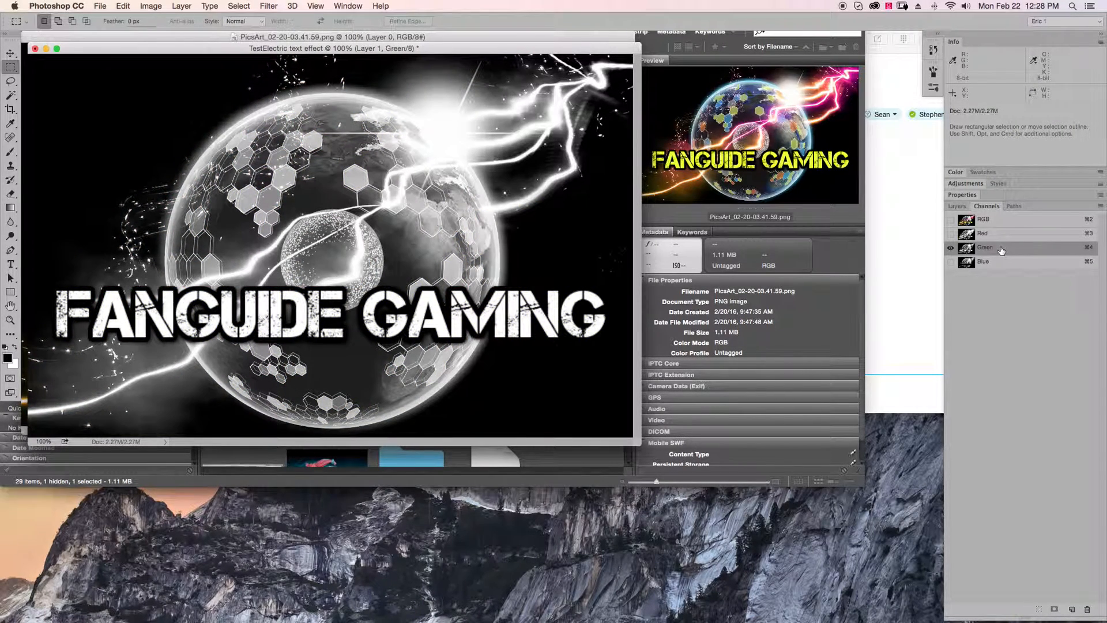
pyautogui.click(1004, 263)
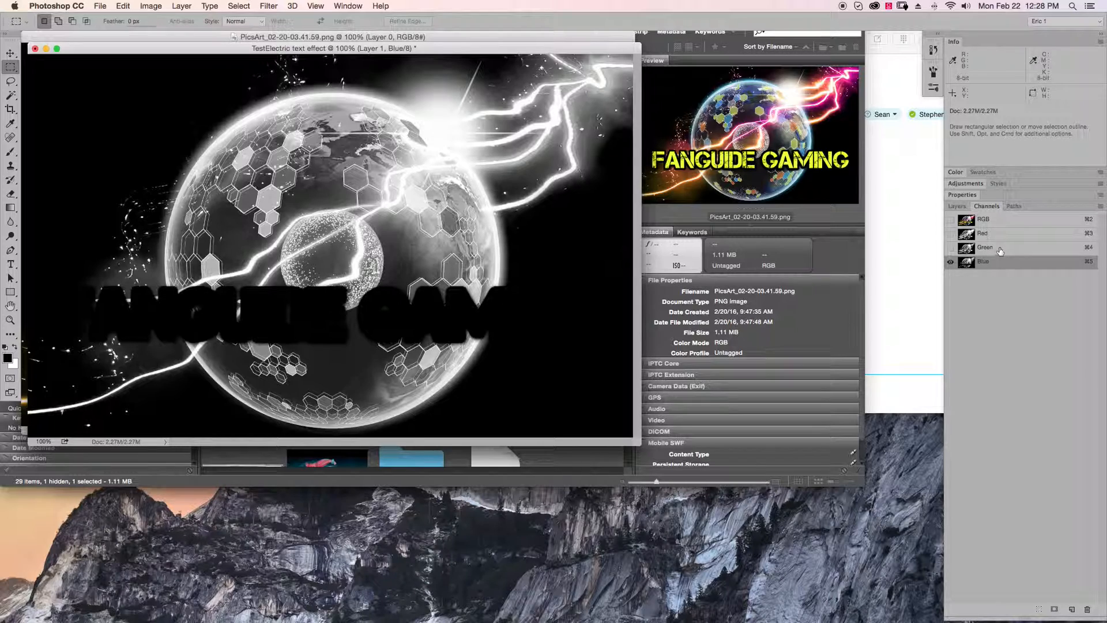
pyautogui.click(1001, 248)
pyautogui.click(1000, 234)
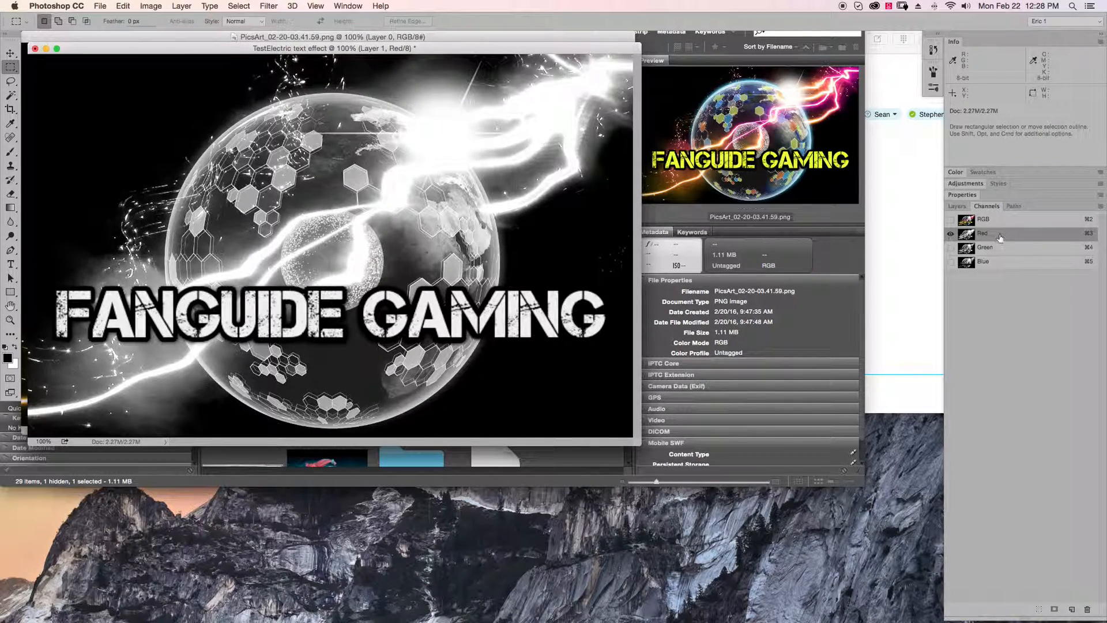
pyautogui.click(1003, 253)
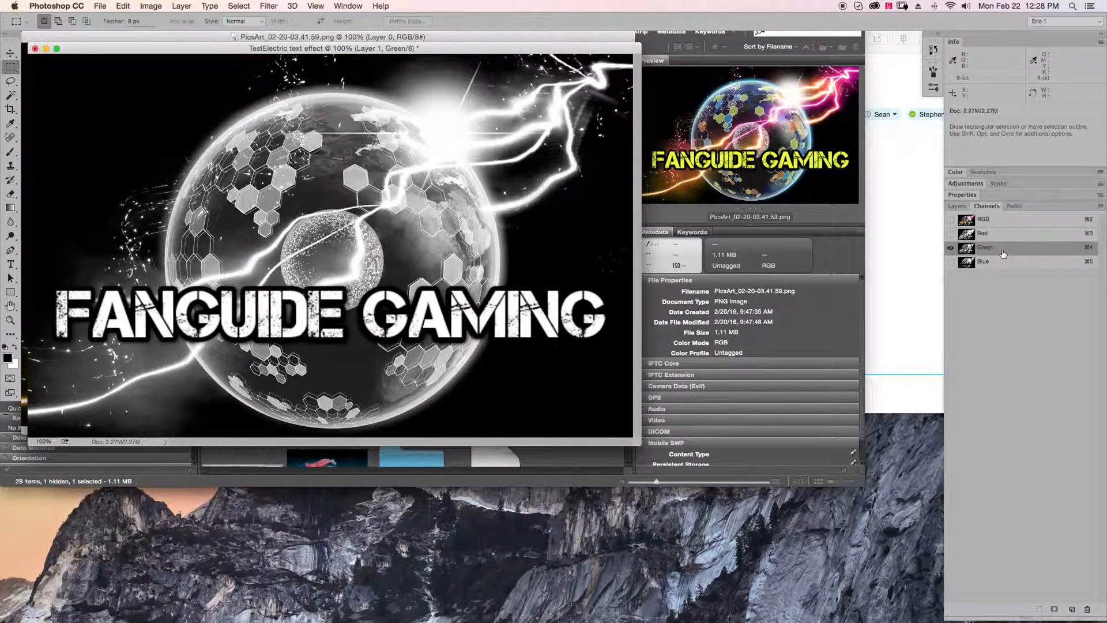
pyautogui.click(987, 219)
pyautogui.click(957, 206)
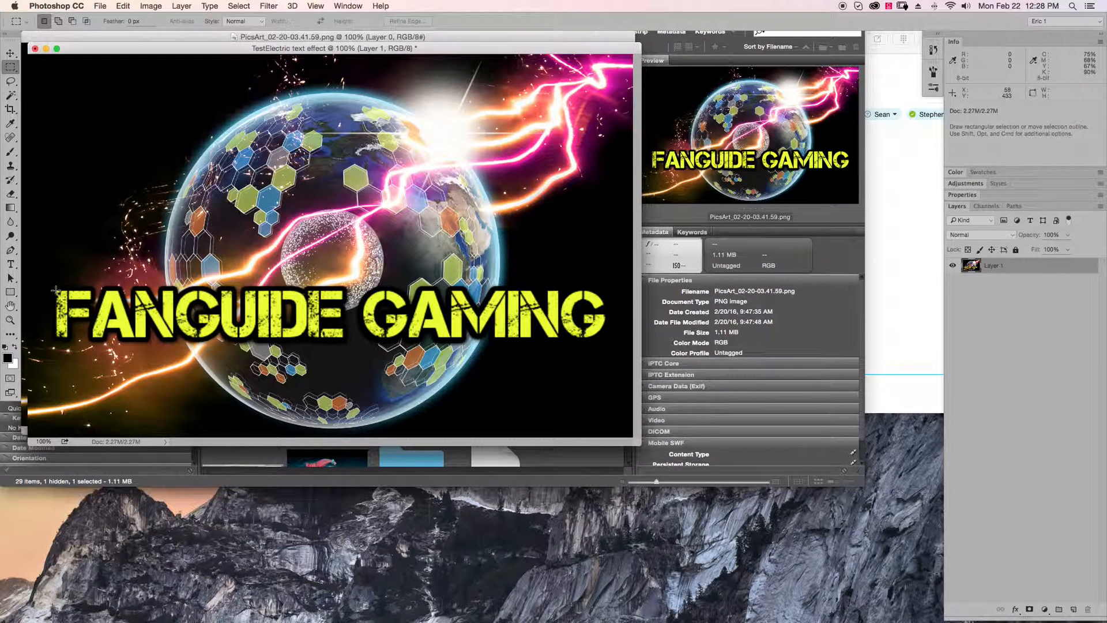
# Load the green channel's bright areas as a selection and go back to the layer list.
pyautogui.click(980, 206)
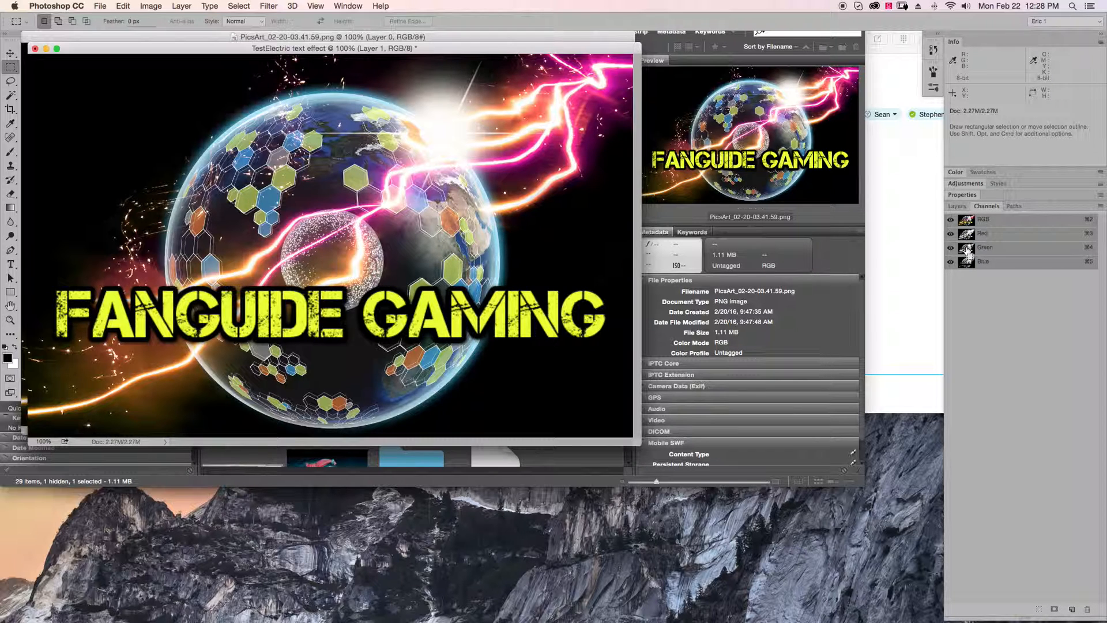
pyautogui.keyDown('super'); pyautogui.click(966, 248); pyautogui.keyUp('super')
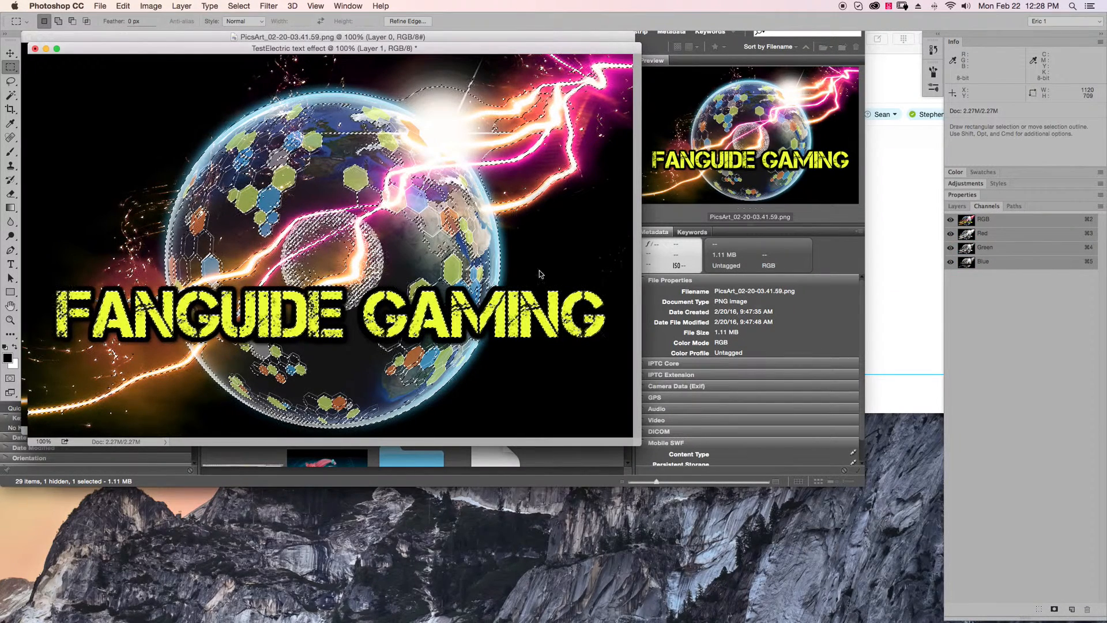
pyautogui.click(956, 206)
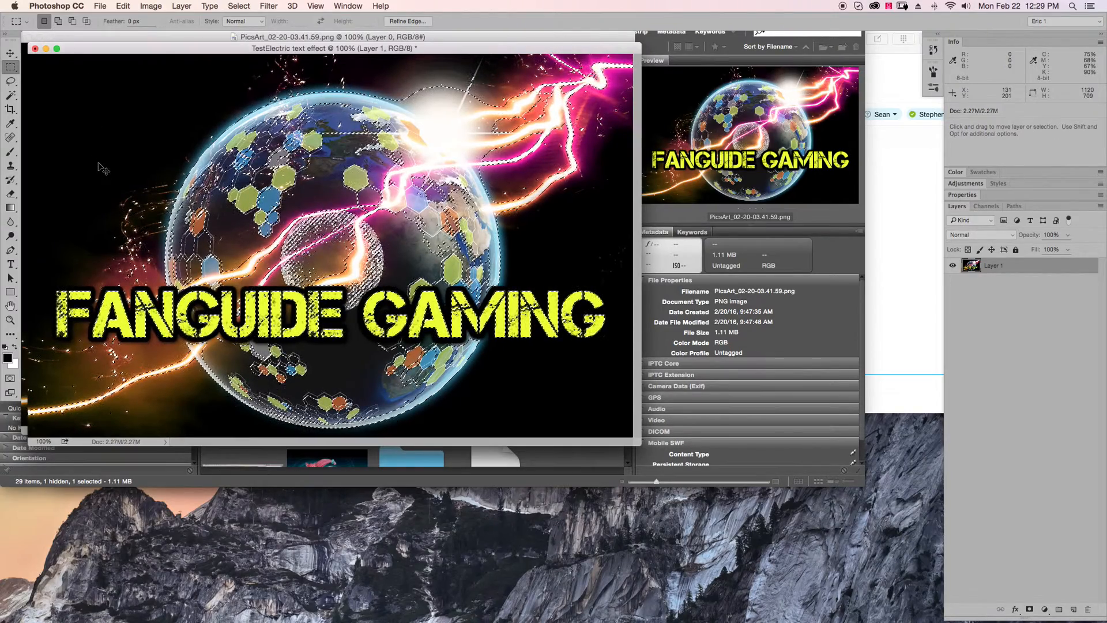
# Intersect the selection with a rectangle about 1019 × 98 px drawn around the FANGUIDE GAMING text.
pyautogui.press('alt')
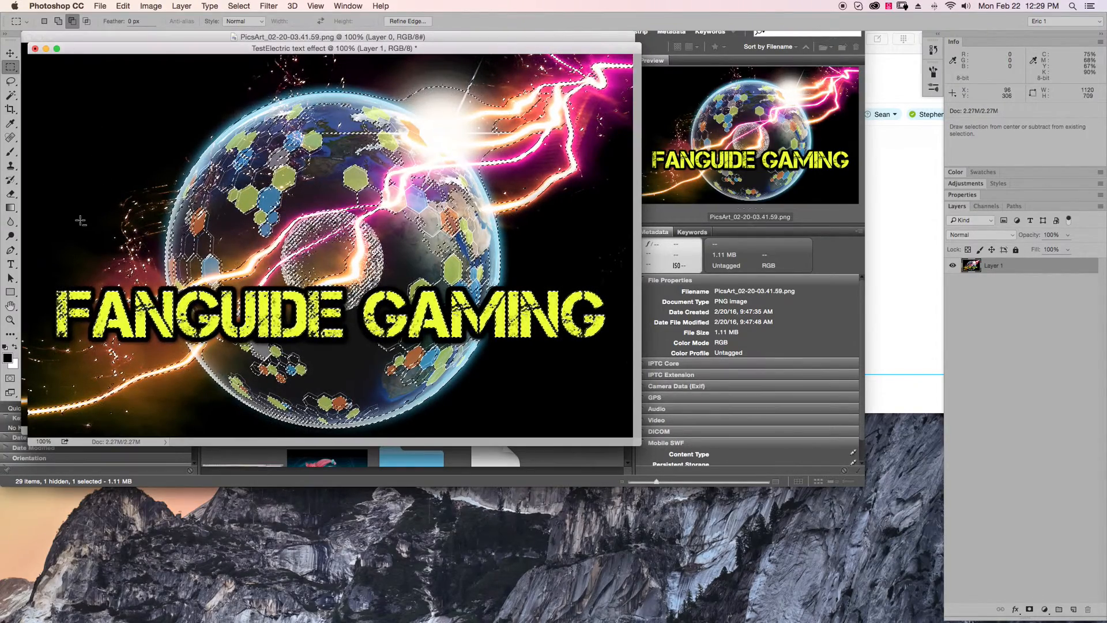
pyautogui.press('shift')
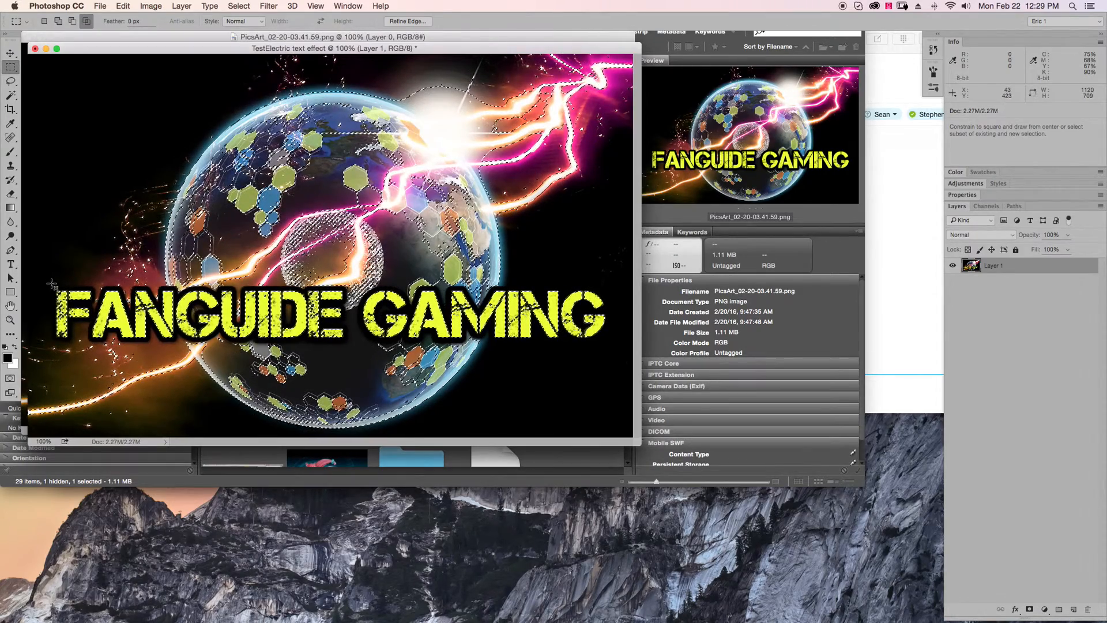
pyautogui.moveTo(55, 287); pyautogui.dragTo(148, 326)
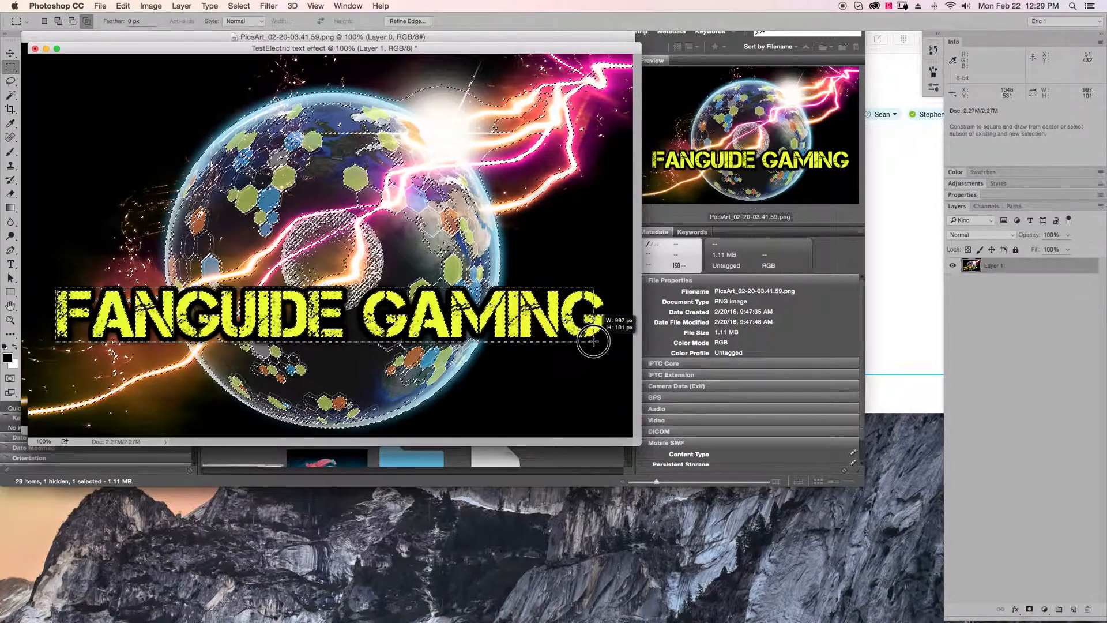
pyautogui.moveTo(608, 340); pyautogui.dragTo(608, 342)
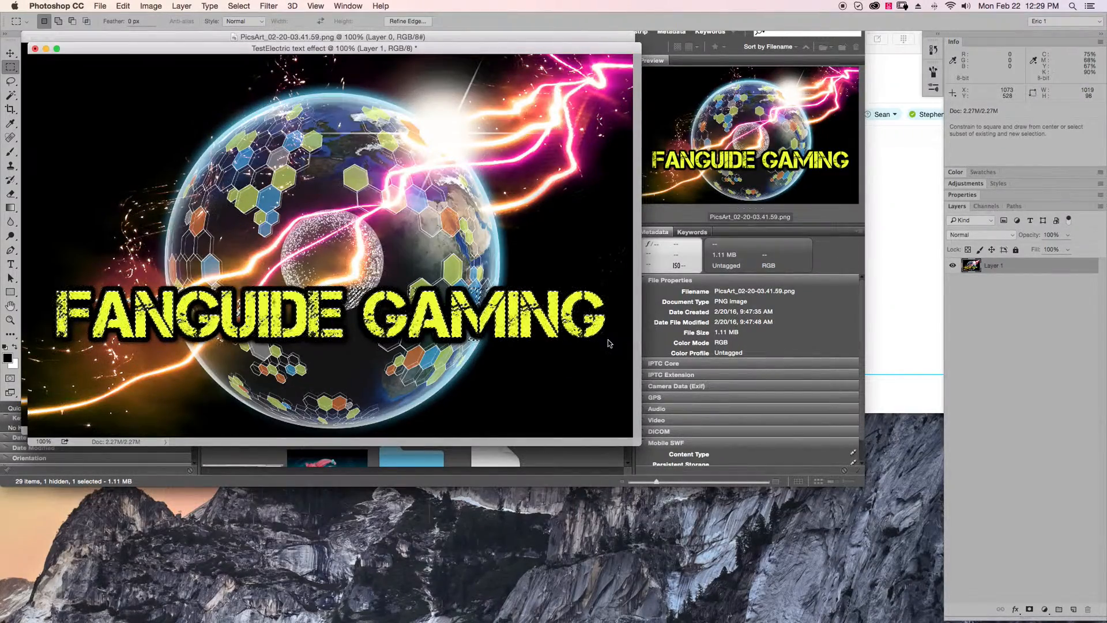
# Add a solid color fill layer in gray 888888, masked by the text selection.
pyautogui.click(1046, 611)
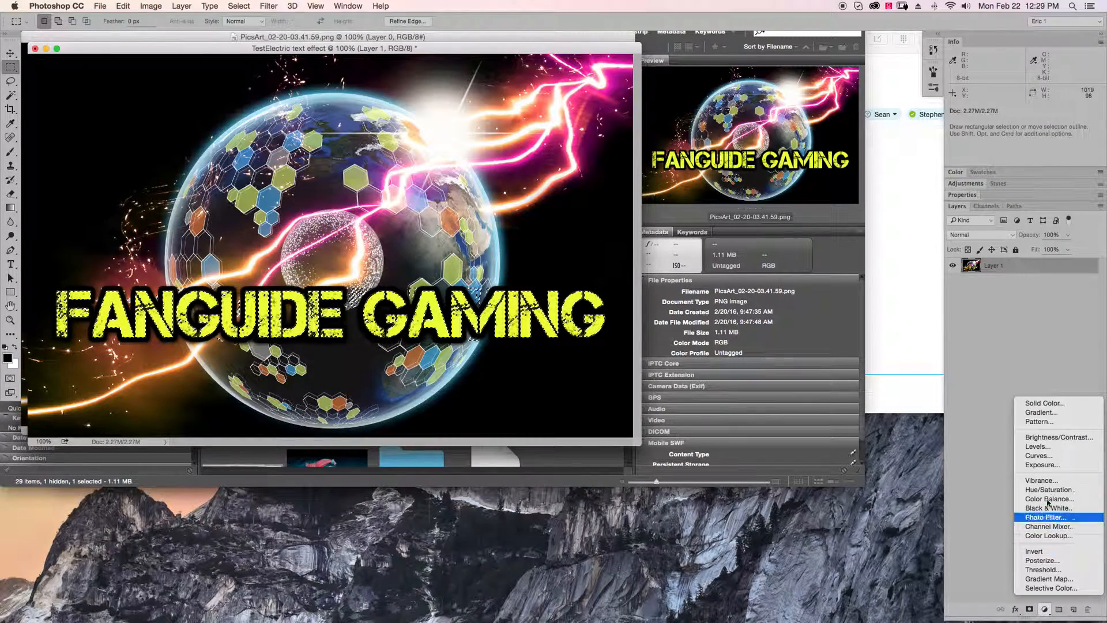
pyautogui.click(1037, 403)
pyautogui.click(474, 157)
pyautogui.click(474, 200)
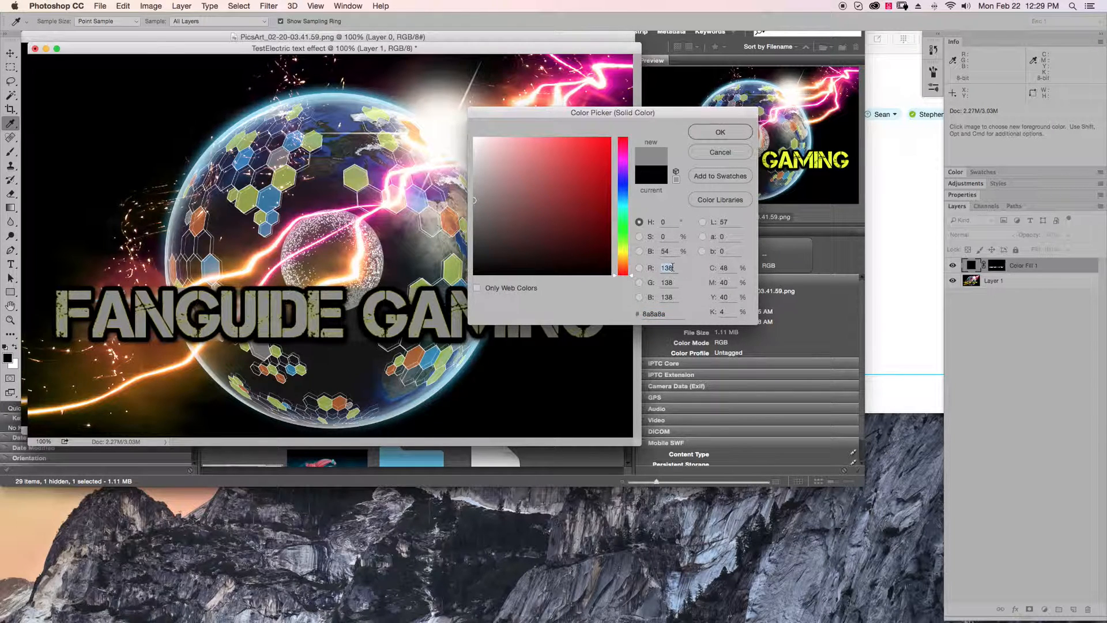
pyautogui.write('888888')
pyautogui.click(715, 130)
pyautogui.press('m')
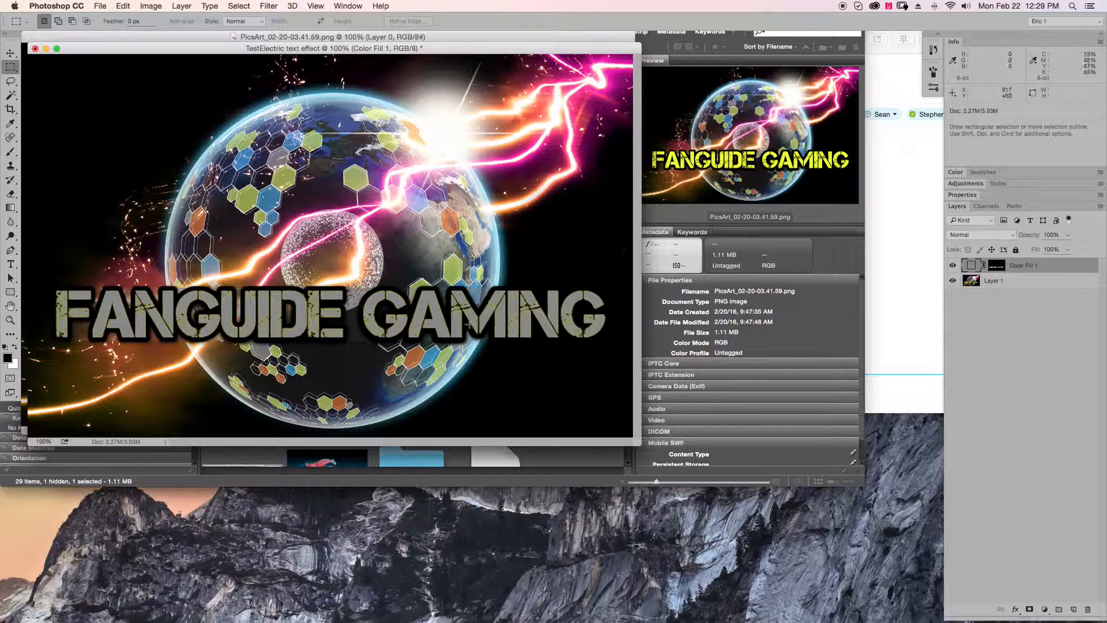
# Show the color fill layer's mask and black out the leftover background between G and U, inside the U and inside the D.
pyautogui.keyDown('alt'); pyautogui.click(999, 268); pyautogui.keyUp('alt')
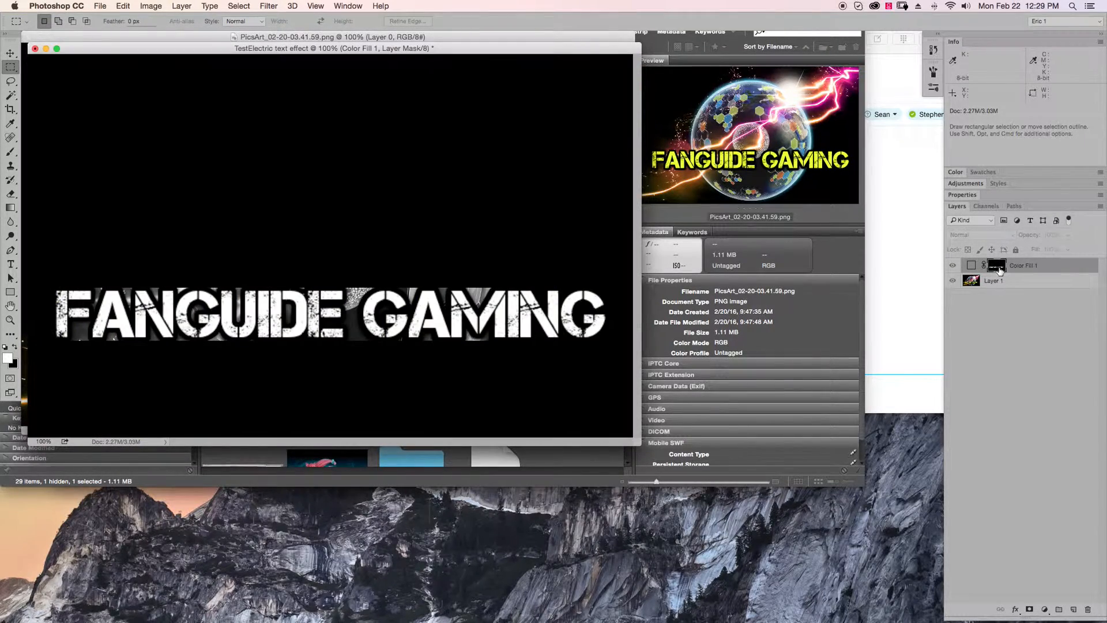
pyautogui.press('super+plus')
pyautogui.press('super+plus')
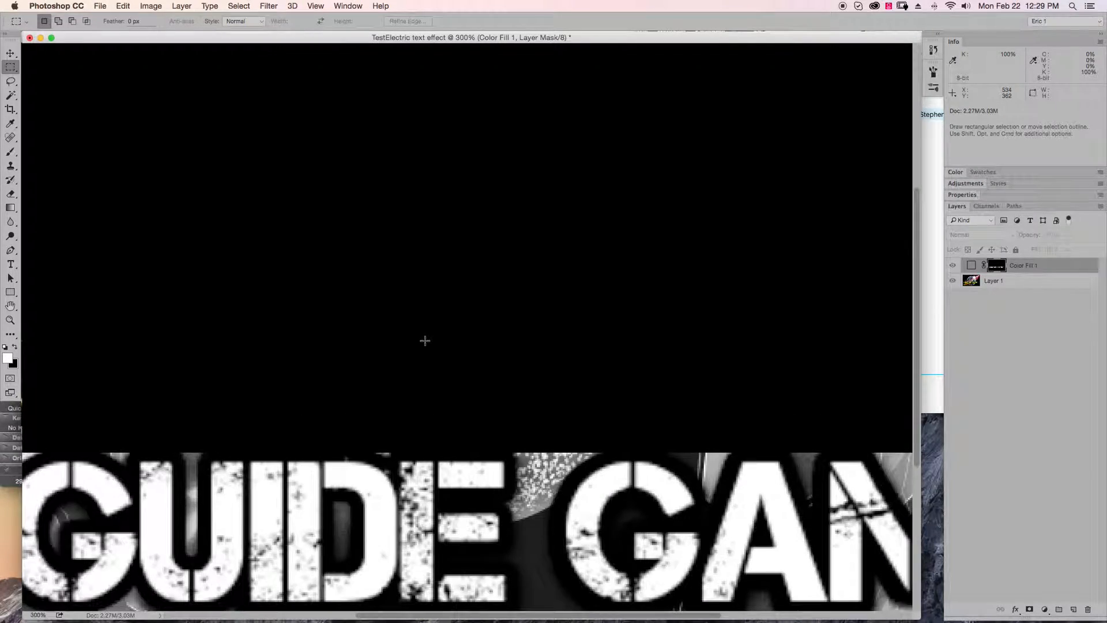
pyautogui.moveTo(425, 338); pyautogui.dragTo(837, 252)
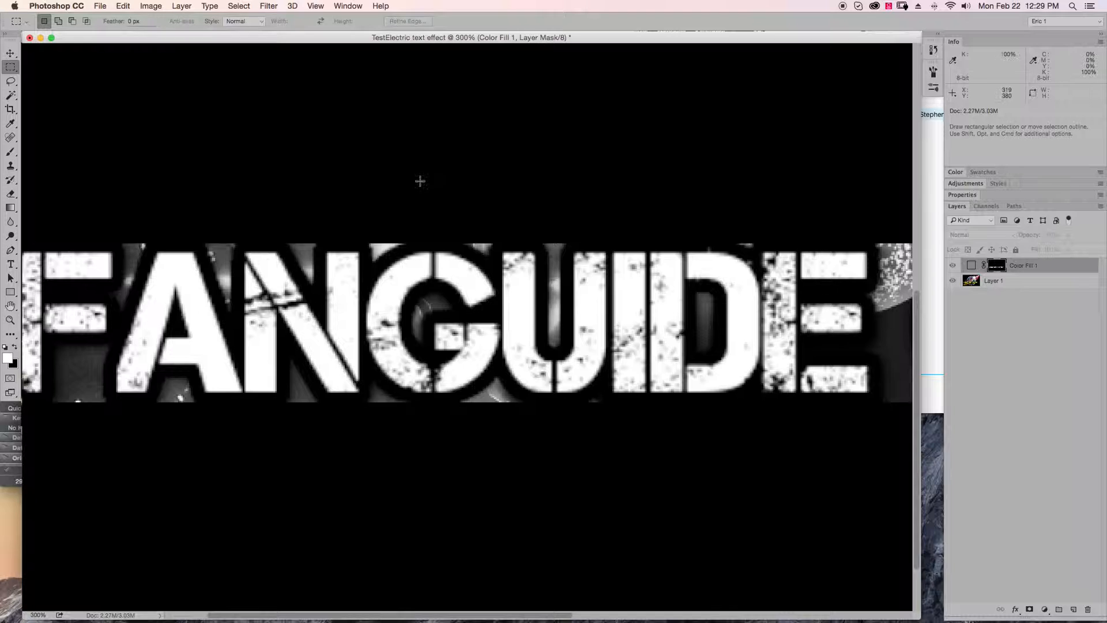
pyautogui.press('l')
pyautogui.moveTo(454, 236)
pyautogui.mouseDown()
pyautogui.moveTo(469, 249)
pyautogui.moveTo(503, 237)
pyautogui.moveTo(469, 224)
pyautogui.moveTo(455, 233)
pyautogui.mouseUp()
pyautogui.moveTo(531, 232)
pyautogui.mouseDown()
pyautogui.moveTo(549, 353)
pyautogui.moveTo(563, 342)
pyautogui.moveTo(571, 223)
pyautogui.moveTo(539, 231)
pyautogui.mouseUp()
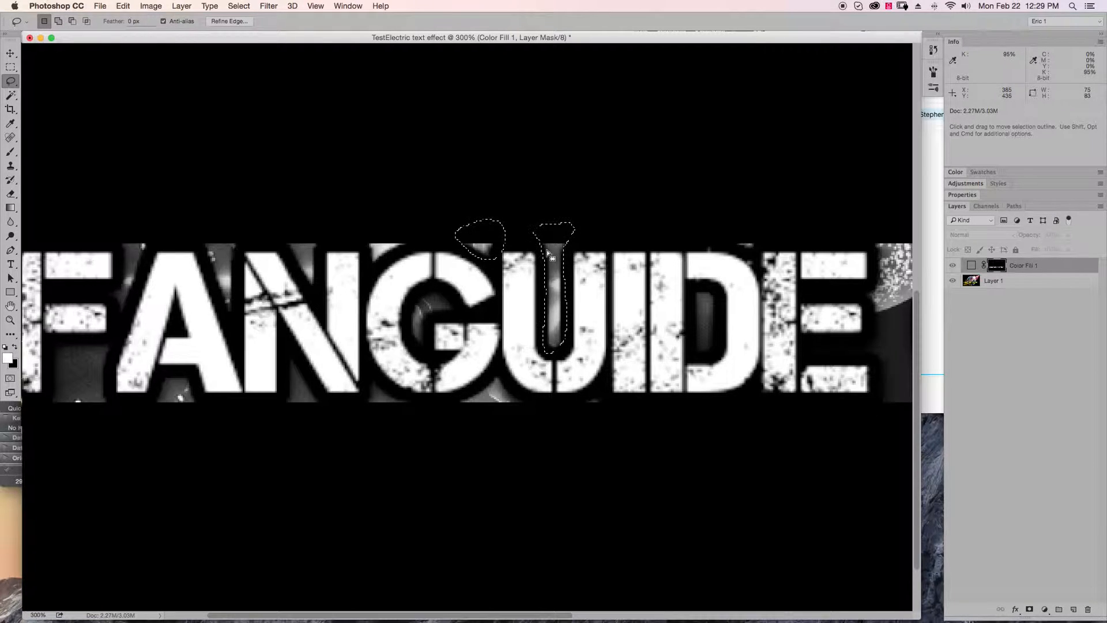
pyautogui.hotkey('alt', 'BackSpace')
pyautogui.moveTo(693, 291)
pyautogui.mouseDown()
pyautogui.moveTo(718, 309)
pyautogui.moveTo(720, 345)
pyautogui.moveTo(708, 360)
pyautogui.moveTo(693, 291)
pyautogui.mouseUp()
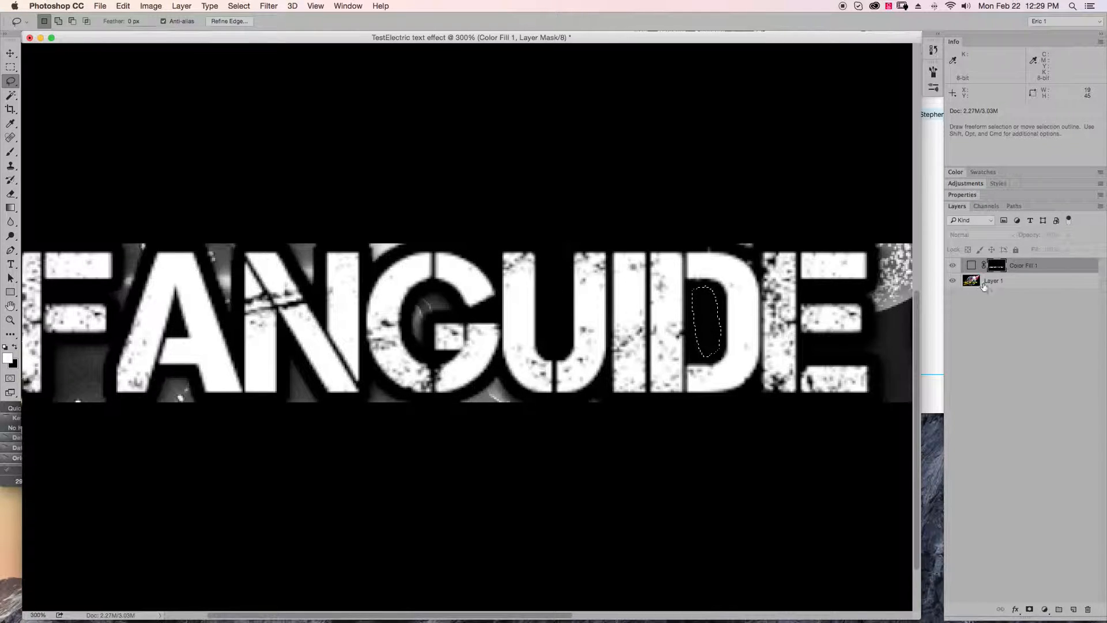
# Leave the mask view and rename the color fill layer as Alpha Text.
pyautogui.keyDown('alt'); pyautogui.click(997, 266); pyautogui.keyUp('alt')
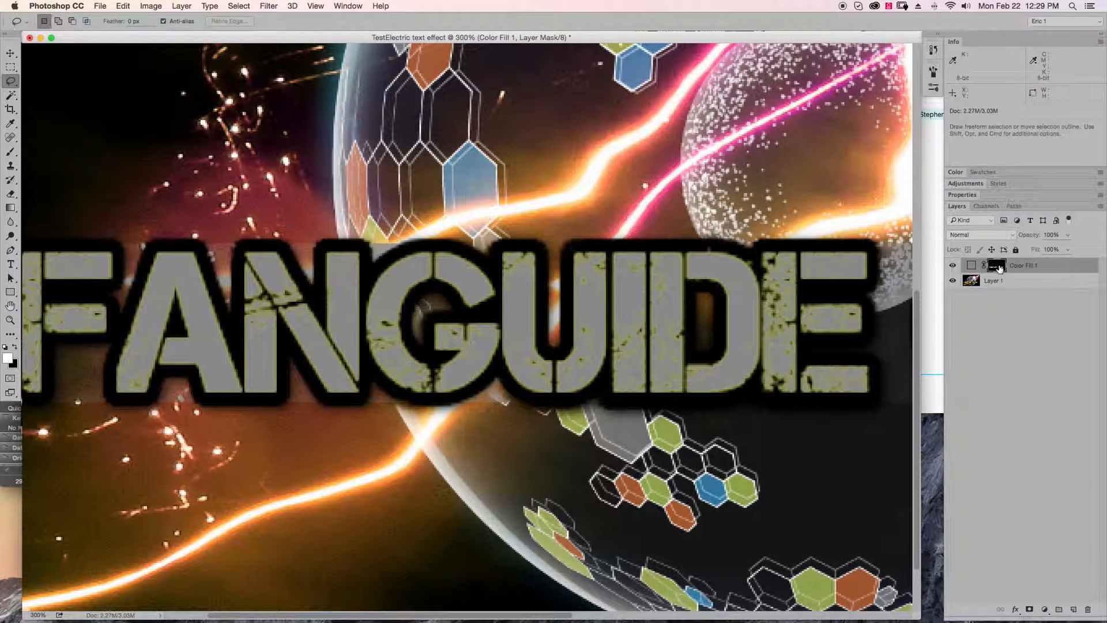
pyautogui.click(1005, 299)
pyautogui.click(971, 267)
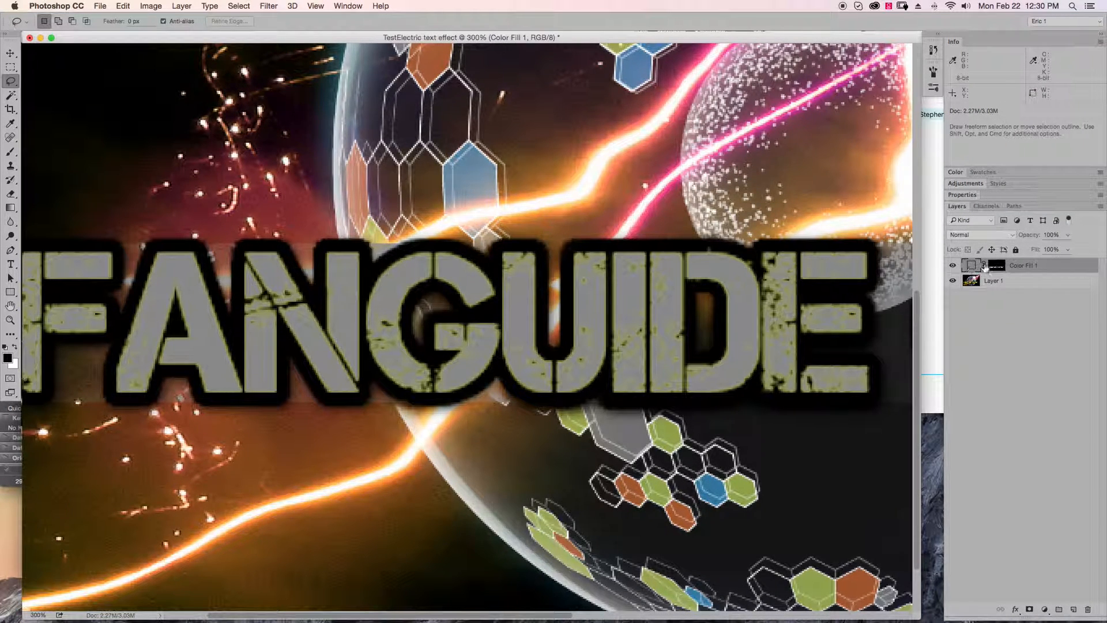
pyautogui.doubleClick(1023, 266)
pyautogui.press('Return')
# Show the Alpha Text mask and black out the speckled patch between FANGUIDE and GAMING and the patch above the G-A gap.
pyautogui.keyDown('alt'); pyautogui.click(997, 266); pyautogui.keyUp('alt')
pyautogui.moveTo(450, 411)
pyautogui.mouseDown()
pyautogui.moveTo(493, 372)
pyautogui.moveTo(522, 383)
pyautogui.moveTo(508, 435)
pyautogui.moveTo(450, 411)
pyautogui.mouseUp()
pyautogui.moveTo(581, 417)
pyautogui.mouseDown()
pyautogui.moveTo(585, 393)
pyautogui.moveTo(579, 416)
pyautogui.mouseUp()
pyautogui.moveTo(696, 245)
pyautogui.mouseDown()
pyautogui.moveTo(746, 256)
pyautogui.moveTo(761, 246)
pyautogui.moveTo(725, 238)
pyautogui.moveTo(641, 285)
pyautogui.moveTo(662, 274)
pyautogui.moveTo(663, 336)
pyautogui.moveTo(686, 348)
pyautogui.moveTo(771, 268)
pyautogui.moveTo(687, 261)
pyautogui.mouseUp()
pyautogui.hscroll(8, 838, 254)
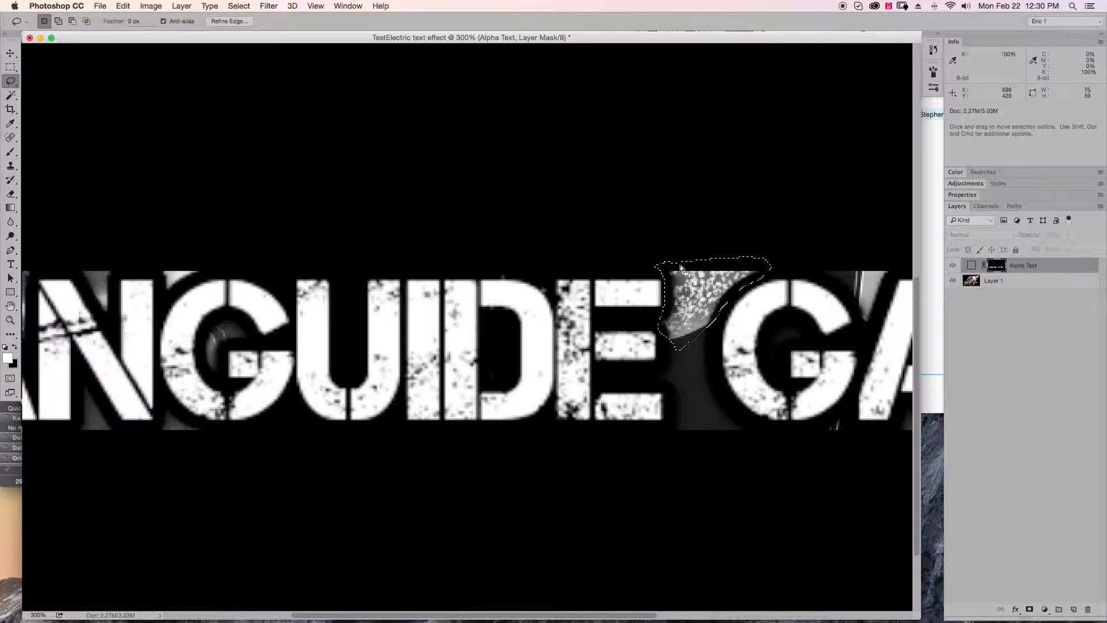
pyautogui.press('super+BackSpace')
pyautogui.moveTo(827, 273)
pyautogui.mouseDown()
pyautogui.moveTo(795, 273)
pyautogui.moveTo(676, 284)
pyautogui.moveTo(712, 334)
pyautogui.moveTo(739, 281)
pyautogui.moveTo(725, 262)
pyautogui.moveTo(670, 272)
pyautogui.mouseUp()
pyautogui.press('super+BackSpace')
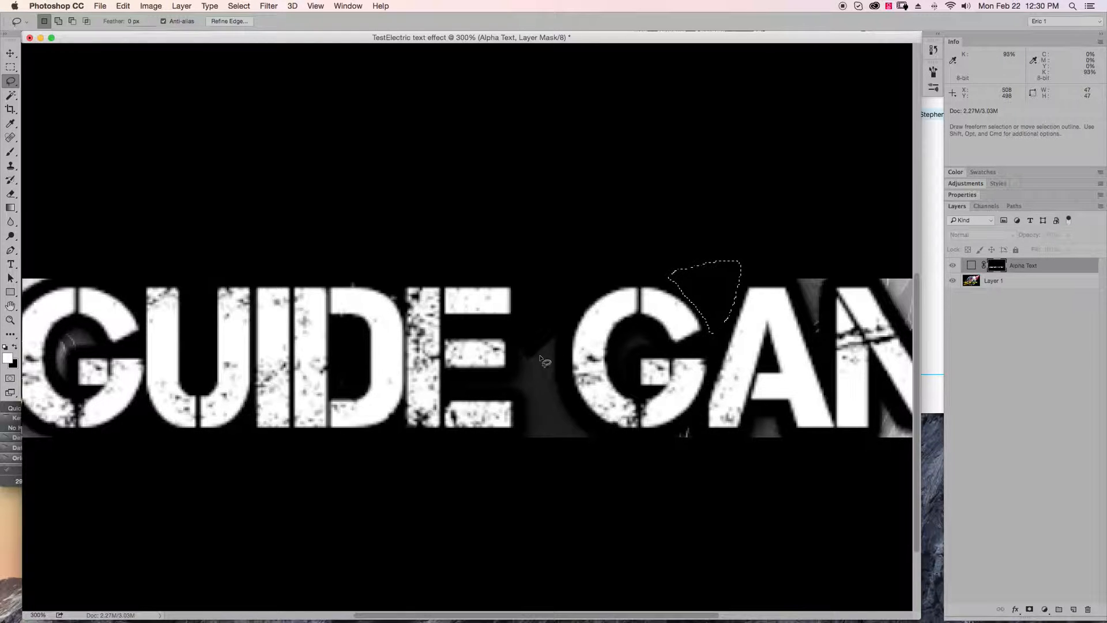
# Black out the leftover background above the gap between A and M of GAMING in the mask.
pyautogui.moveTo(692, 451)
pyautogui.mouseDown()
pyautogui.moveTo(573, 458)
pyautogui.moveTo(518, 484)
pyautogui.mouseUp()
pyautogui.moveTo(605, 305)
pyautogui.mouseDown()
pyautogui.moveTo(645, 391)
pyautogui.moveTo(657, 322)
pyautogui.moveTo(649, 300)
pyautogui.moveTo(604, 304)
pyautogui.moveTo(701, 324)
pyautogui.moveTo(736, 382)
pyautogui.moveTo(793, 302)
pyautogui.moveTo(727, 296)
pyautogui.mouseUp()
pyautogui.press('super+BackSpace')
pyautogui.press('super+BackSpace')
# Lasso the leftover background beneath the M of GAMING, trim the selection along the letter and clear it to black.
pyautogui.moveTo(700, 479)
pyautogui.mouseDown()
pyautogui.moveTo(705, 434)
pyautogui.moveTo(738, 457)
pyautogui.moveTo(781, 434)
pyautogui.moveTo(774, 490)
pyautogui.moveTo(689, 476)
pyautogui.mouseUp()
pyautogui.press('alt')
pyautogui.moveTo(734, 443); pyautogui.dragTo(740, 445)
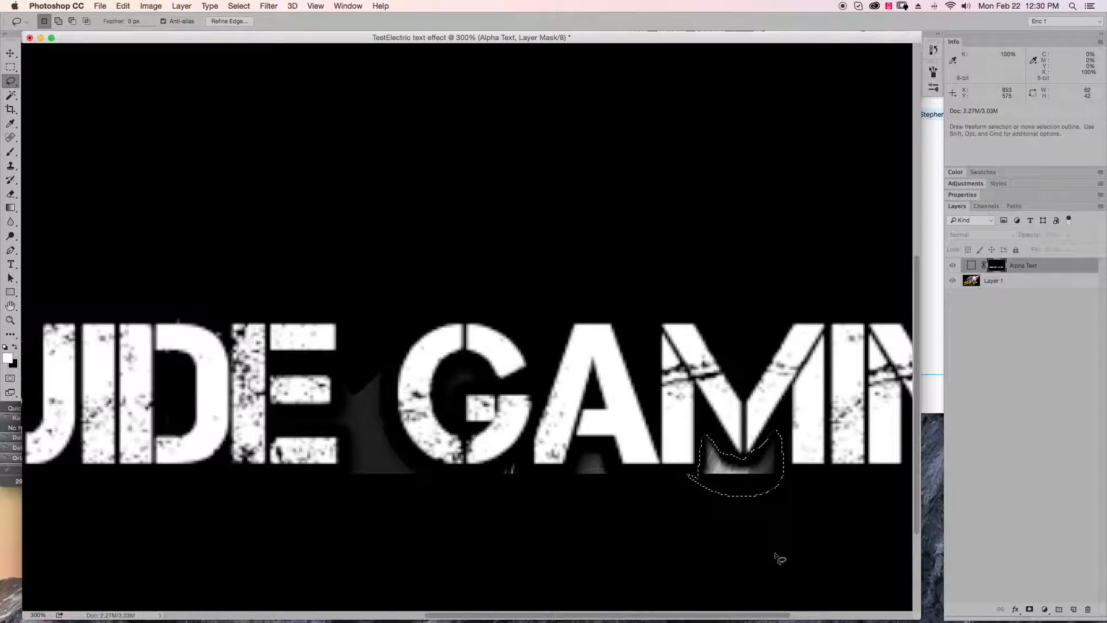
pyautogui.press('alt')
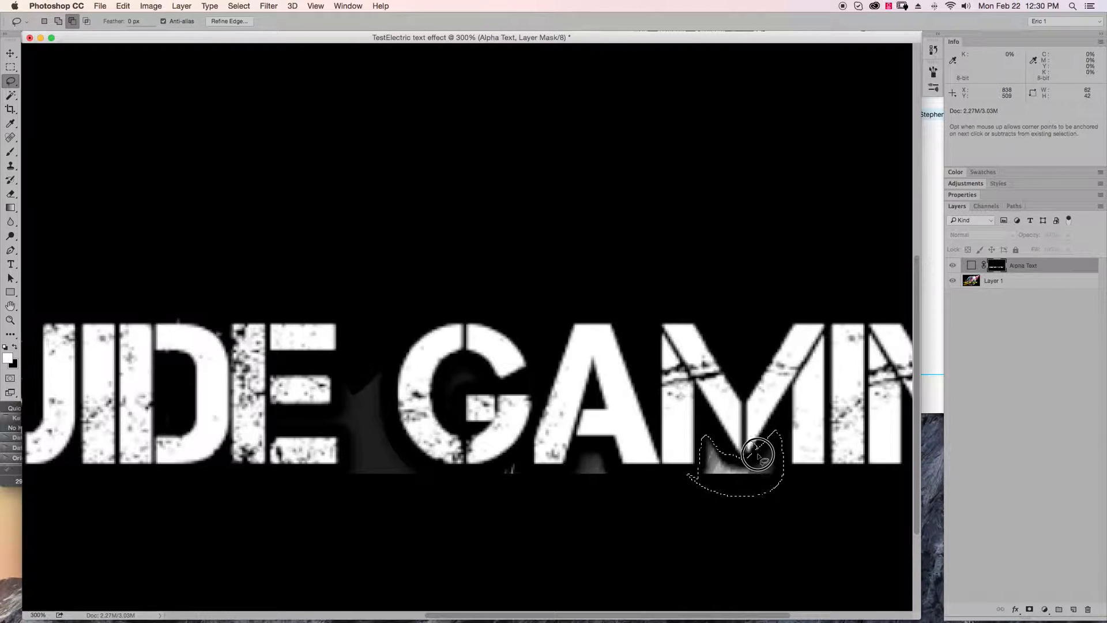
pyautogui.press('Delete')
# Lasso the small specks beneath the gap between G and A of GAMING and clear them to black.
pyautogui.moveTo(749, 479); pyautogui.dragTo(545, 468)
pyautogui.moveTo(731, 441)
pyautogui.mouseDown()
pyautogui.moveTo(645, 440)
pyautogui.moveTo(770, 430)
pyautogui.mouseUp()
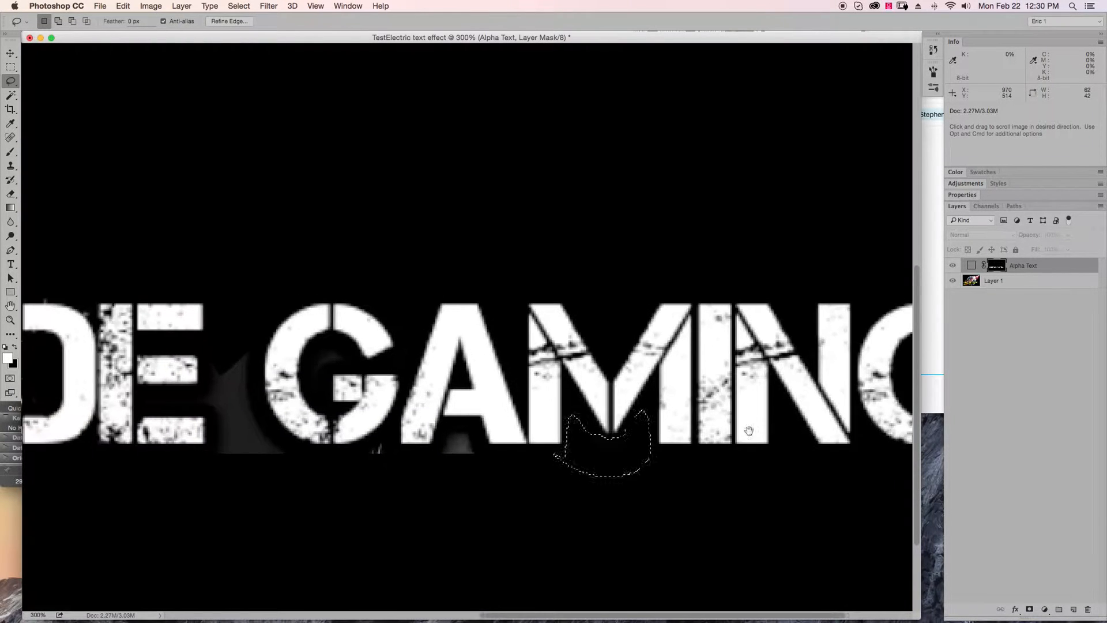
pyautogui.moveTo(570, 465)
pyautogui.mouseDown()
pyautogui.moveTo(592, 425)
pyautogui.moveTo(615, 447)
pyautogui.moveTo(581, 468)
pyautogui.moveTo(516, 438)
pyautogui.moveTo(497, 458)
pyautogui.moveTo(553, 495)
pyautogui.moveTo(654, 514)
pyautogui.moveTo(699, 509)
pyautogui.mouseUp()
pyautogui.press('Delete')
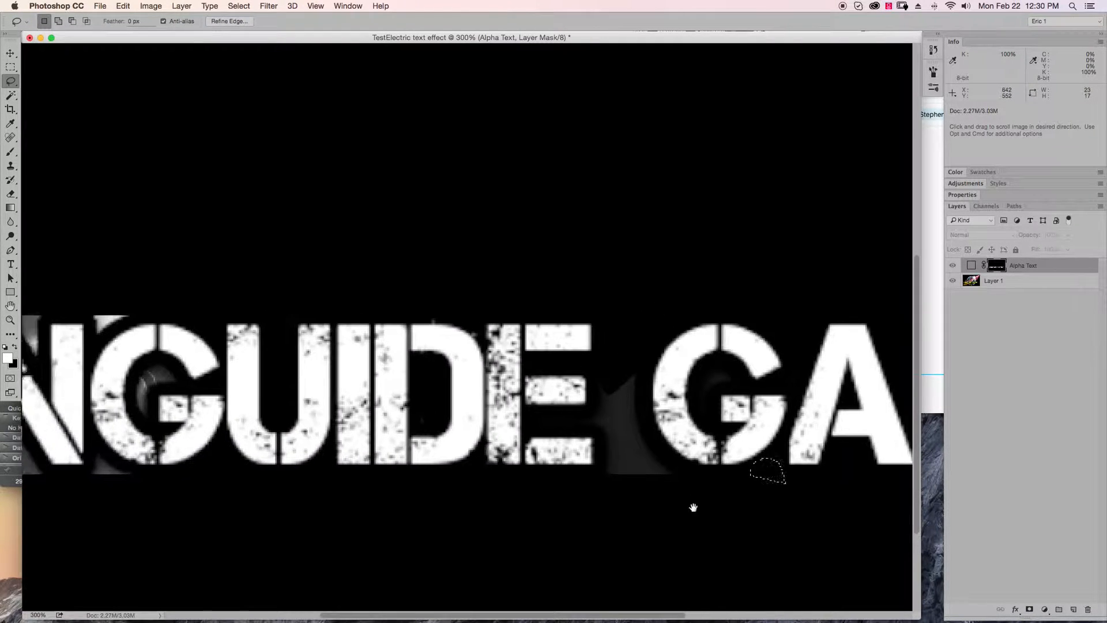
# Lasso the leftover background patches along the upper edges of the F, A, N and G of FANGUIDE and clear them to black.
pyautogui.moveTo(427, 479); pyautogui.dragTo(531, 470)
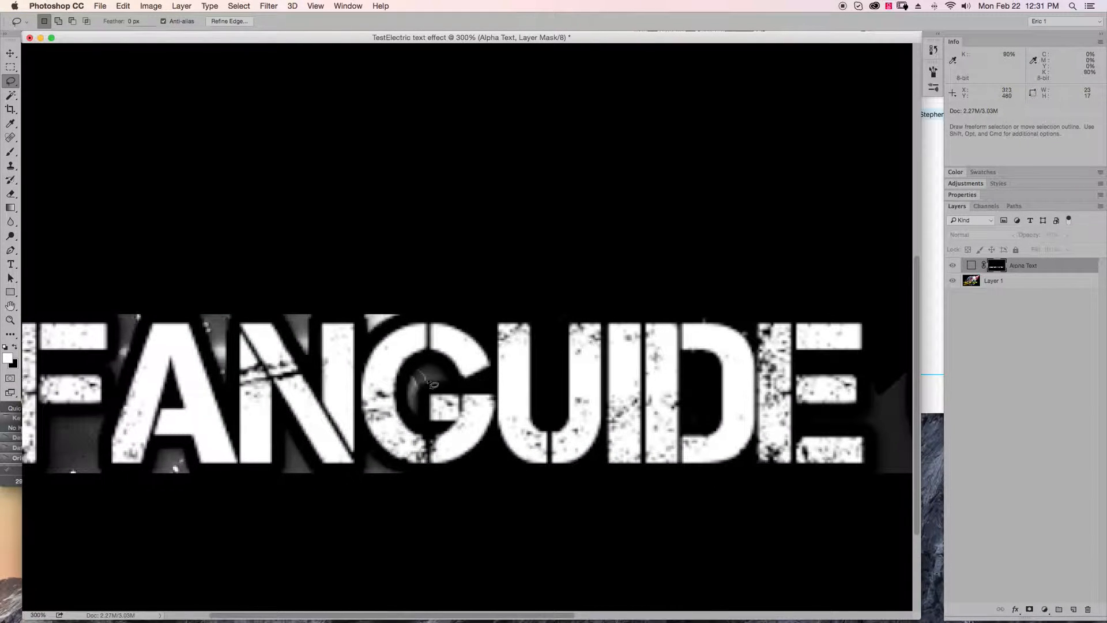
pyautogui.moveTo(362, 336)
pyautogui.mouseDown()
pyautogui.moveTo(356, 309)
pyautogui.moveTo(400, 304)
pyautogui.moveTo(405, 322)
pyautogui.moveTo(362, 342)
pyautogui.moveTo(291, 345)
pyautogui.moveTo(280, 321)
pyautogui.moveTo(287, 298)
pyautogui.moveTo(323, 332)
pyautogui.moveTo(307, 361)
pyautogui.moveTo(374, 396)
pyautogui.mouseUp()
pyautogui.moveTo(322, 417)
pyautogui.mouseDown()
pyautogui.moveTo(325, 370)
pyautogui.moveTo(311, 337)
pyautogui.moveTo(282, 346)
pyautogui.moveTo(321, 418)
pyautogui.mouseUp()
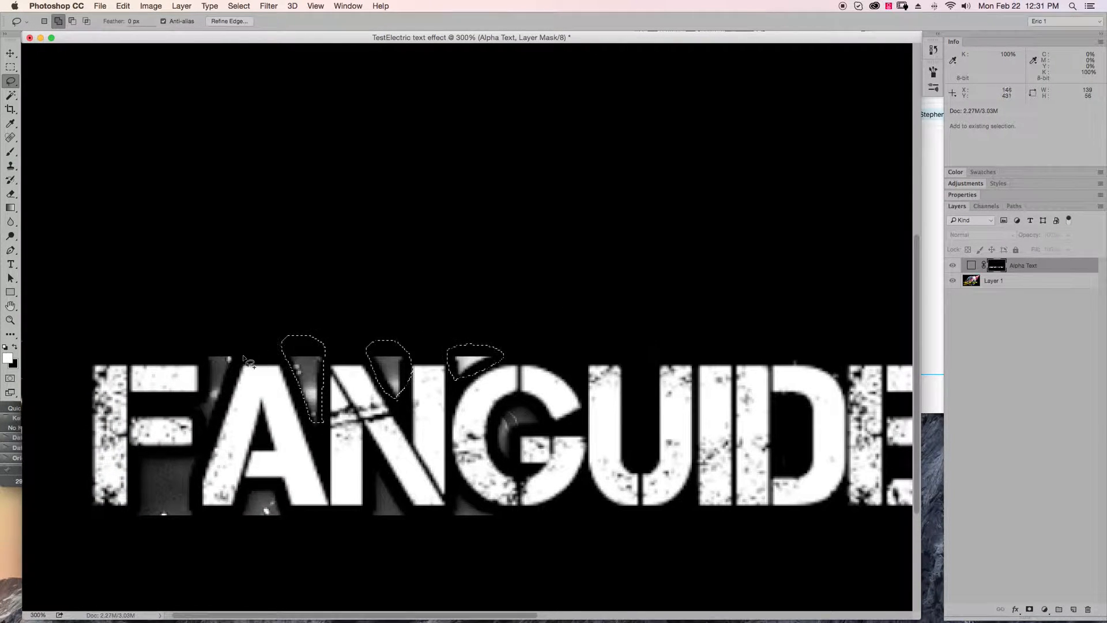
pyautogui.moveTo(242, 358)
pyautogui.mouseDown()
pyautogui.moveTo(220, 418)
pyautogui.moveTo(203, 429)
pyautogui.moveTo(198, 348)
pyautogui.moveTo(248, 350)
pyautogui.mouseUp()
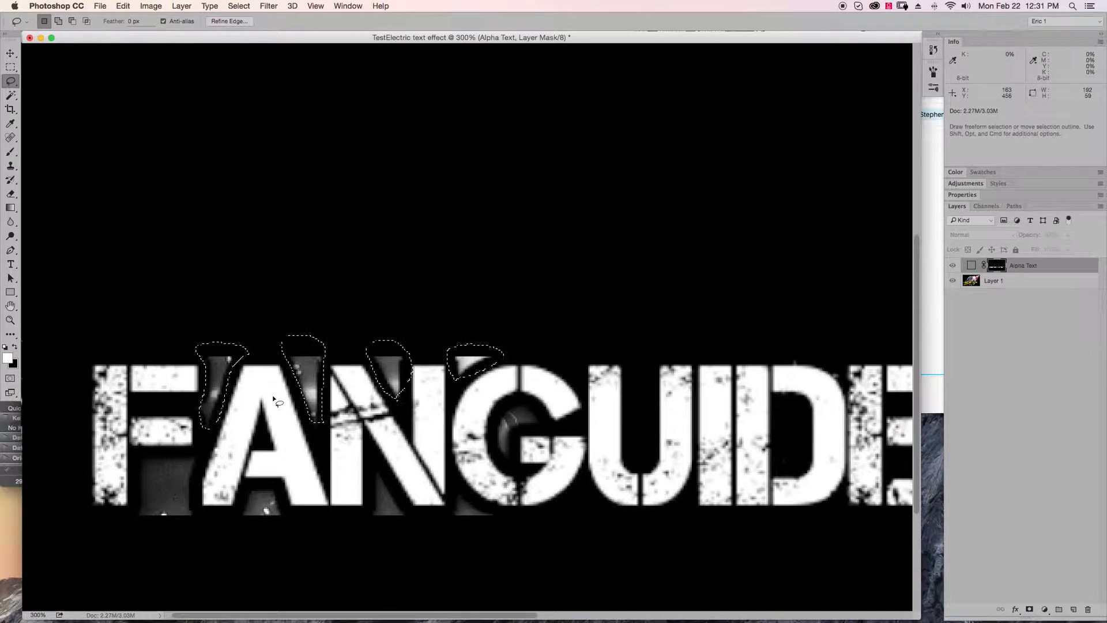
pyautogui.scroll(-3, 329, 490)
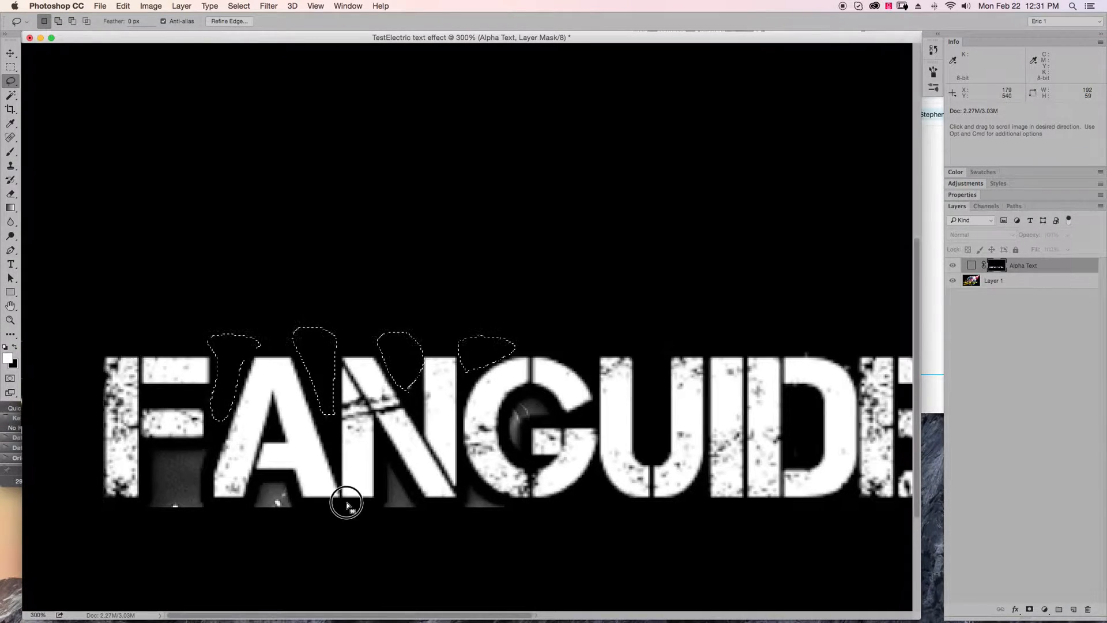
# Lasso the leftover patches beneath the F, A, N and G of FANGUIDE, clear them to black and remove the selection.
pyautogui.moveTo(136, 467)
pyautogui.mouseDown()
pyautogui.moveTo(155, 407)
pyautogui.moveTo(218, 403)
pyautogui.moveTo(218, 447)
pyautogui.moveTo(151, 475)
pyautogui.moveTo(138, 468)
pyautogui.mouseUp()
pyautogui.moveTo(251, 461)
pyautogui.mouseDown()
pyautogui.moveTo(275, 429)
pyautogui.moveTo(302, 458)
pyautogui.mouseUp()
pyautogui.moveTo(381, 464)
pyautogui.mouseDown()
pyautogui.moveTo(388, 444)
pyautogui.moveTo(429, 470)
pyautogui.moveTo(484, 444)
pyautogui.moveTo(489, 464)
pyautogui.moveTo(455, 468)
pyautogui.mouseUp()
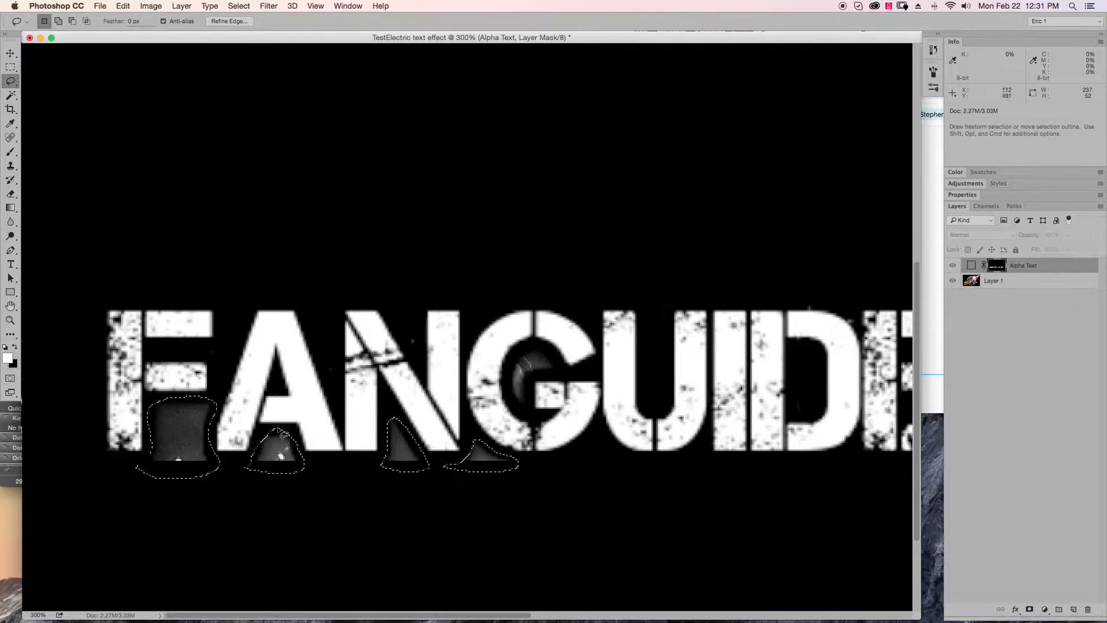
pyautogui.press('Delete')
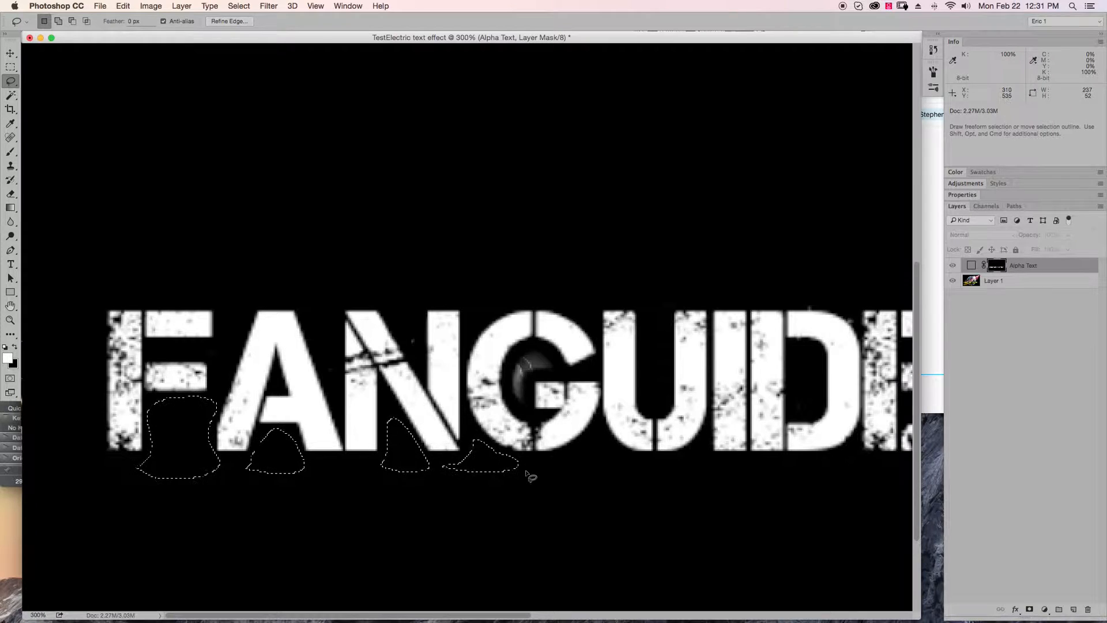
pyautogui.click(239, 5)
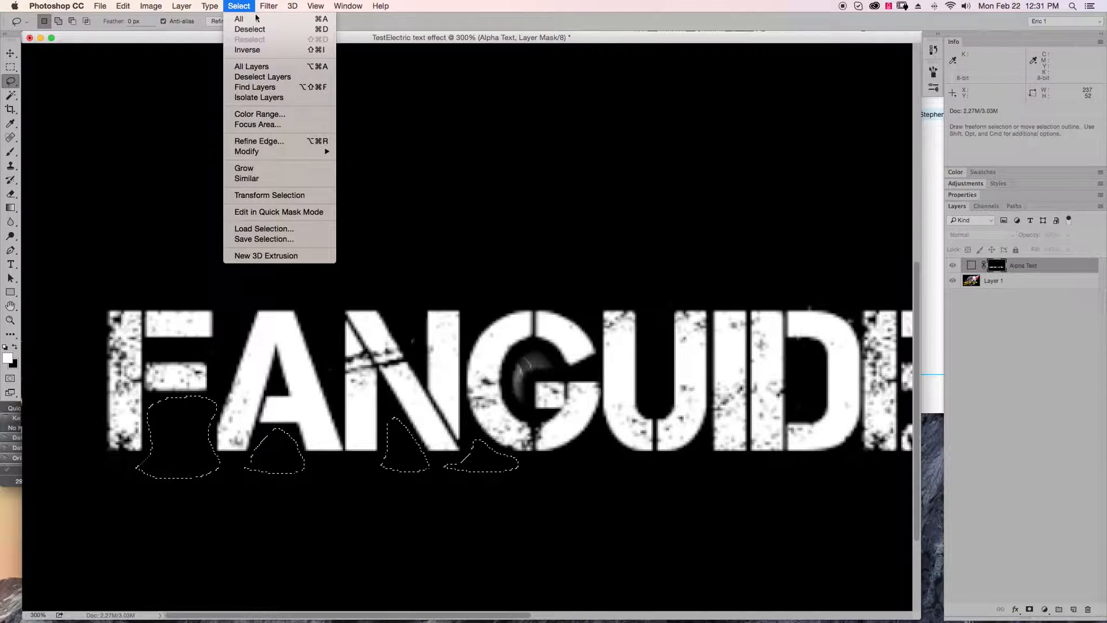
pyautogui.click(250, 34)
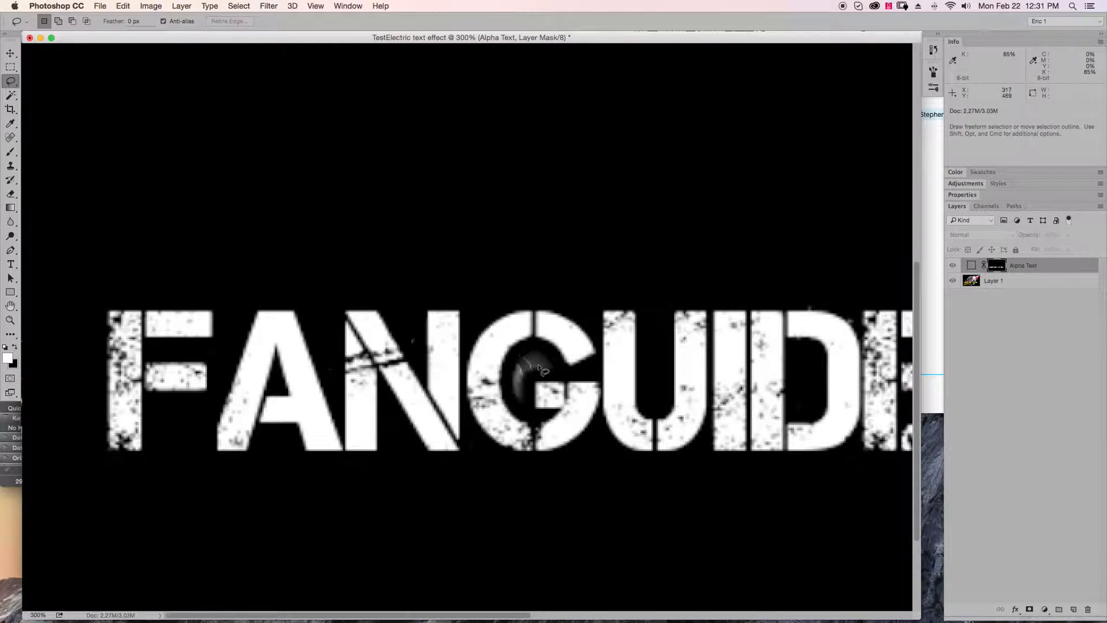
pyautogui.click(11, 236)
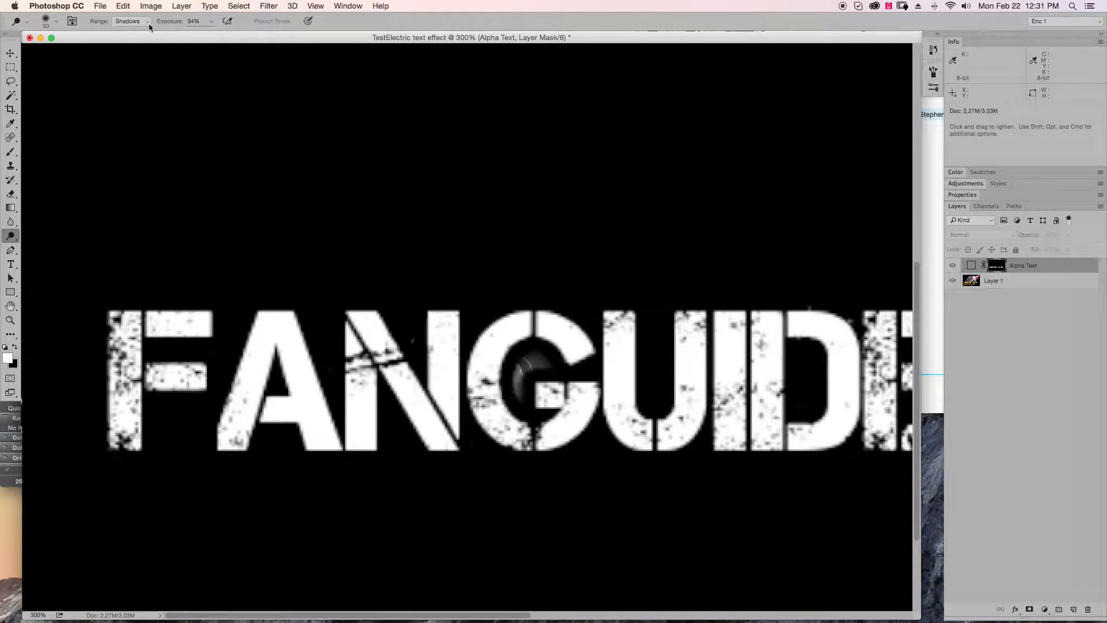
pyautogui.moveTo(523, 351)
pyautogui.mouseDown()
pyautogui.moveTo(507, 359)
pyautogui.moveTo(521, 369)
pyautogui.mouseUp()
pyautogui.press('super+z')
# Burn the gray smudge inside the G of FANGUIDE and the patch between the two words to black, using Midtones at 50% exposure.
pyautogui.moveTo(12, 236); pyautogui.dragTo(35, 245)
pyautogui.moveTo(517, 357)
pyautogui.mouseDown()
pyautogui.moveTo(540, 354)
pyautogui.moveTo(525, 386)
pyautogui.moveTo(518, 355)
pyautogui.moveTo(518, 377)
pyautogui.moveTo(533, 370)
pyautogui.moveTo(543, 410)
pyautogui.mouseUp()
pyautogui.hscroll(10, 543, 411)
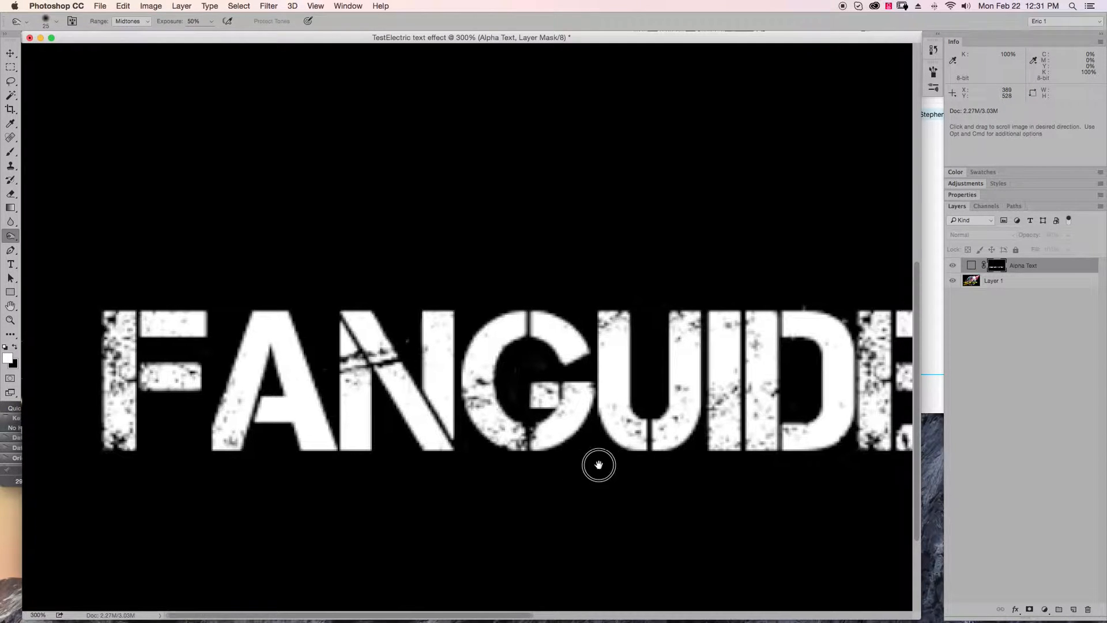
pyautogui.moveTo(617, 362)
pyautogui.mouseDown()
pyautogui.moveTo(607, 405)
pyautogui.moveTo(629, 394)
pyautogui.moveTo(647, 451)
pyautogui.moveTo(637, 429)
pyautogui.moveTo(691, 436)
pyautogui.moveTo(660, 377)
pyautogui.moveTo(692, 345)
pyautogui.moveTo(649, 460)
pyautogui.moveTo(613, 466)
pyautogui.moveTo(636, 475)
pyautogui.moveTo(690, 466)
pyautogui.mouseUp()
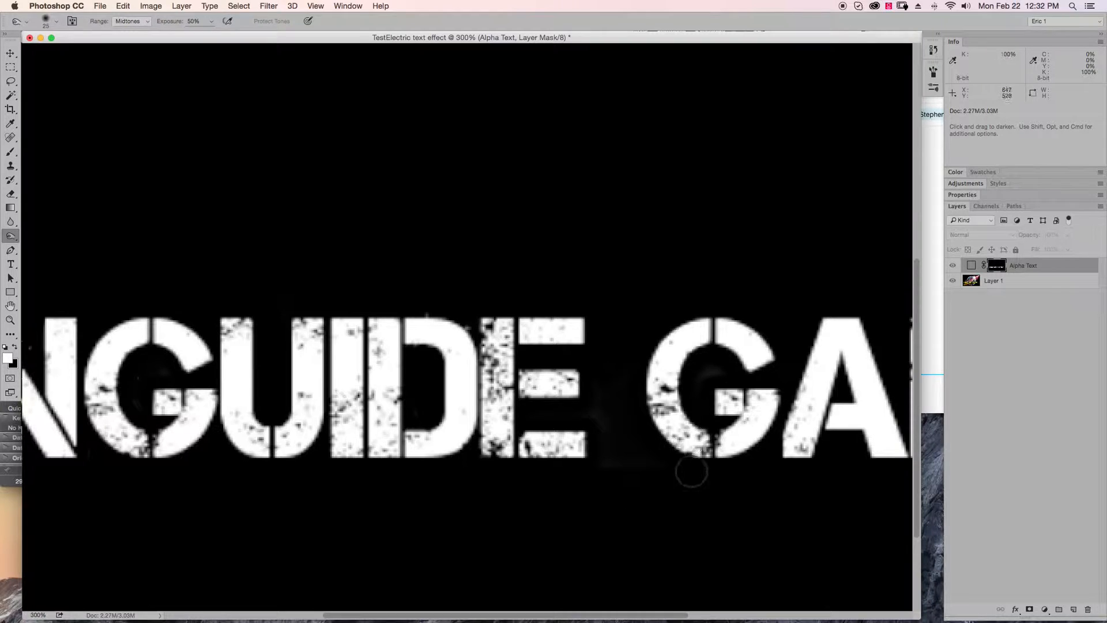
pyautogui.press('super+z')
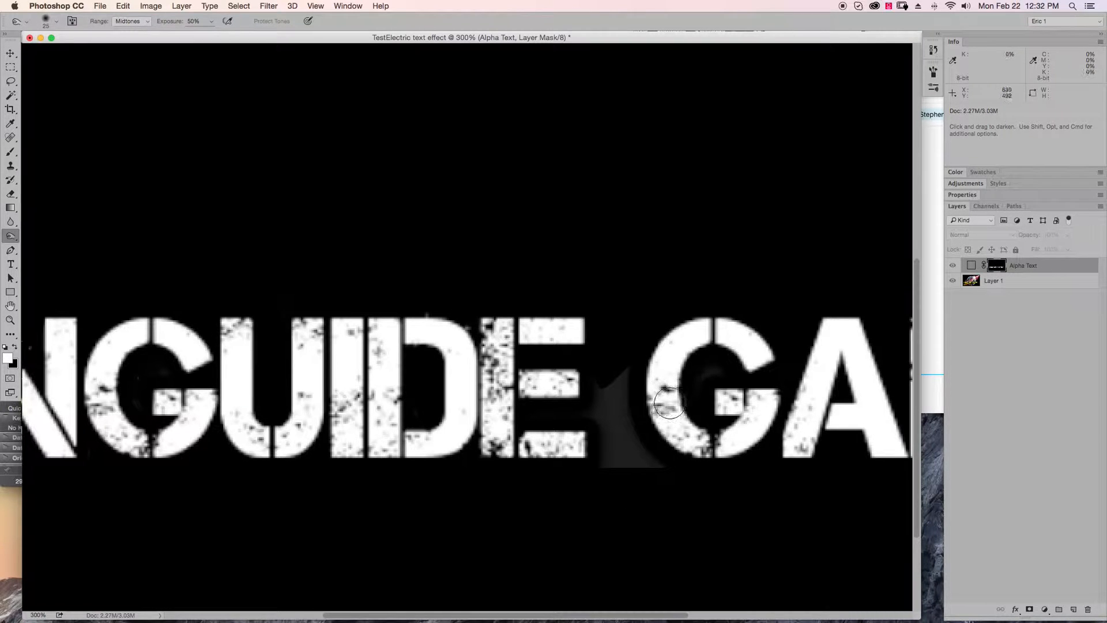
pyautogui.moveTo(656, 358); pyautogui.dragTo(678, 456)
pyautogui.press('super+z')
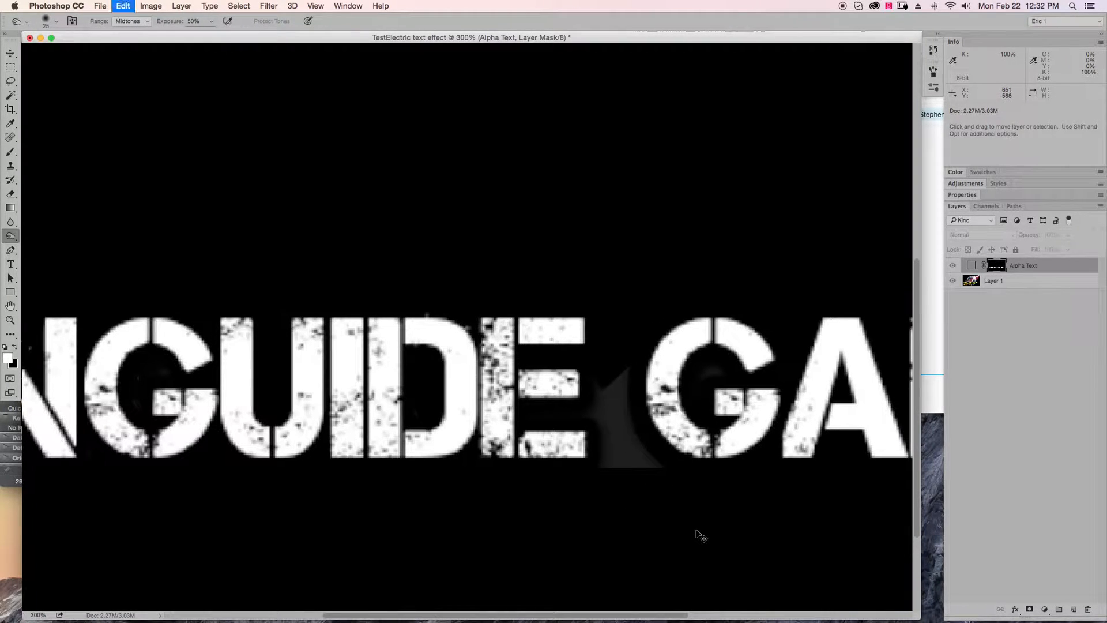
pyautogui.moveTo(621, 356)
pyautogui.mouseDown()
pyautogui.moveTo(624, 453)
pyautogui.moveTo(613, 455)
pyautogui.moveTo(605, 422)
pyautogui.moveTo(645, 457)
pyautogui.mouseUp()
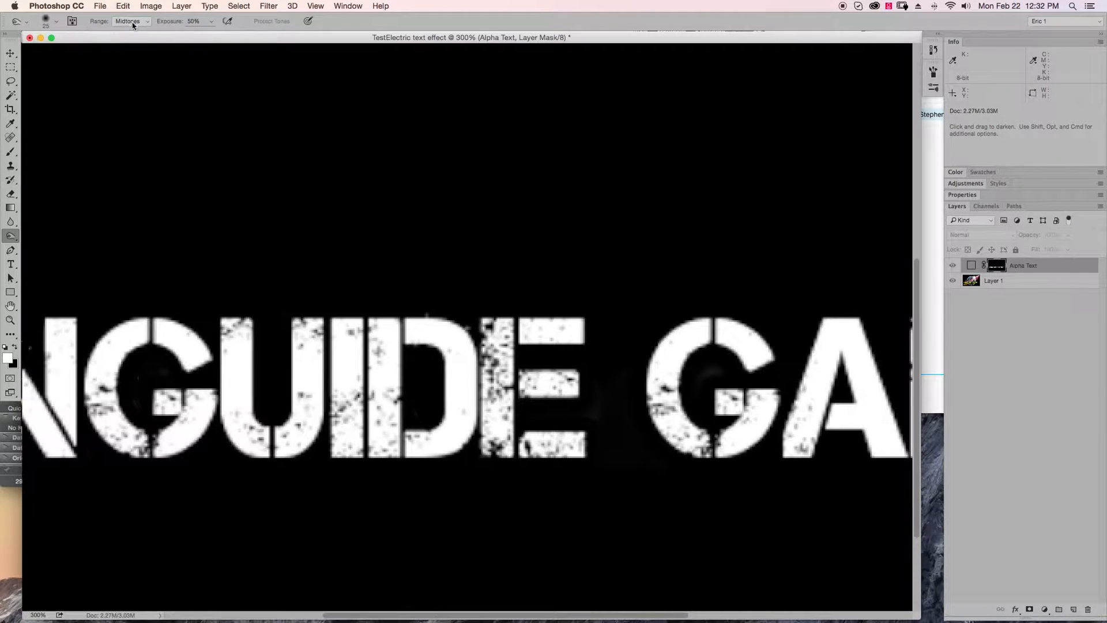
# Burn the faint leftover tones around the N and inside the final G of GAMING.
pyautogui.press('space')
pyautogui.moveTo(715, 463); pyautogui.dragTo(406, 470)
pyautogui.moveTo(643, 501); pyautogui.dragTo(452, 511)
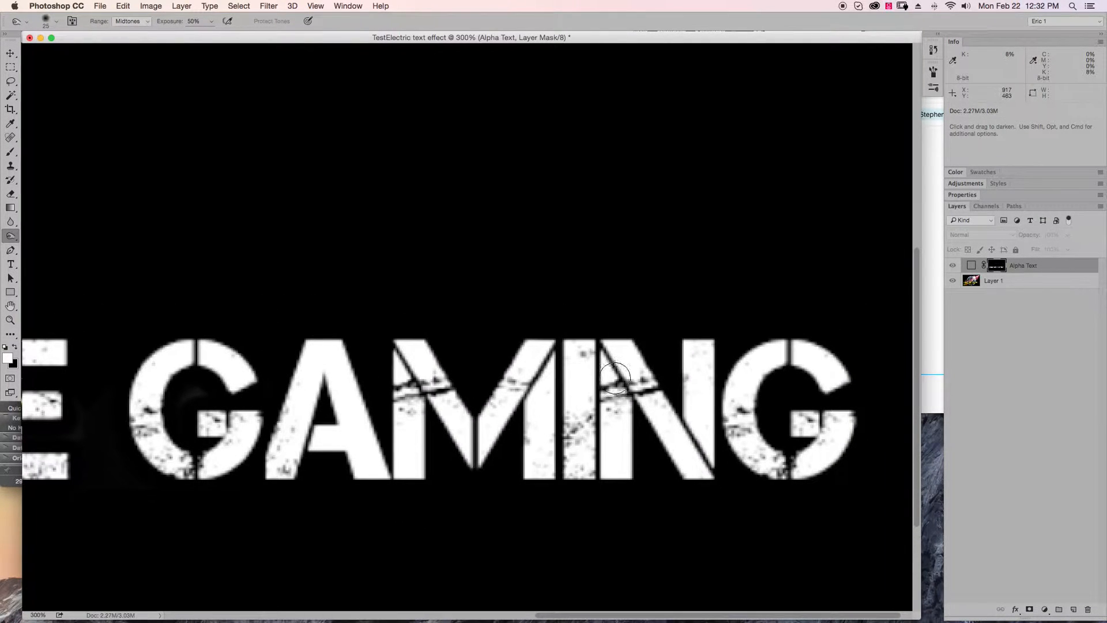
pyautogui.moveTo(675, 378); pyautogui.dragTo(667, 383)
pyautogui.moveTo(766, 404); pyautogui.dragTo(816, 398)
# Burn the leftover tones between the D and E of FANGUIDE and the stray speck above the D.
pyautogui.hscroll(-10, 684, 469)
pyautogui.scroll(-3, 685, 469)
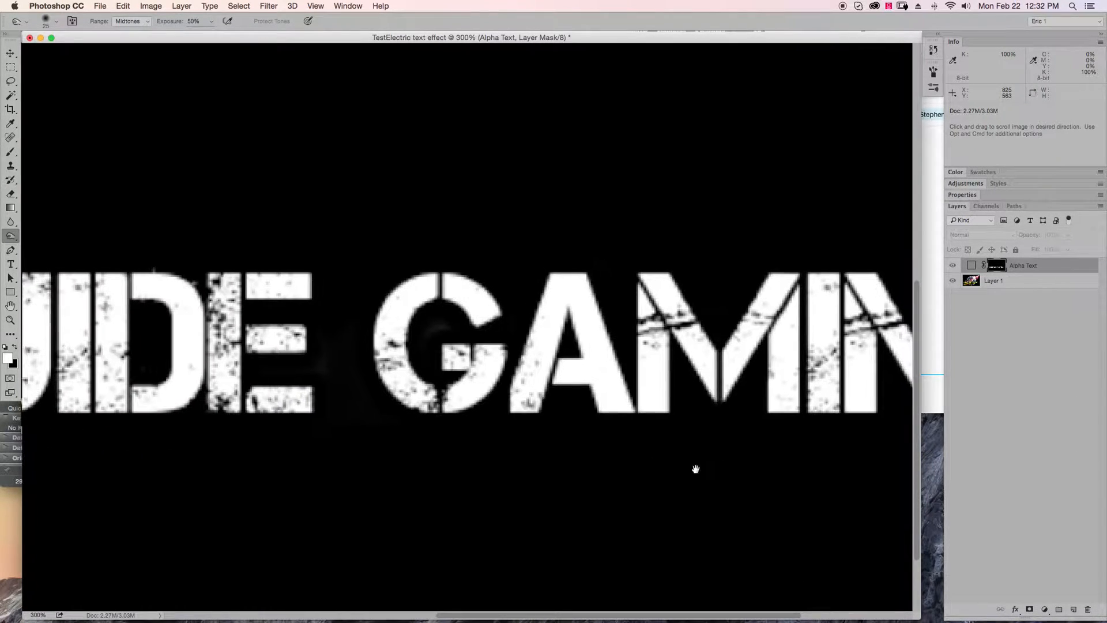
pyautogui.moveTo(210, 309); pyautogui.dragTo(205, 363)
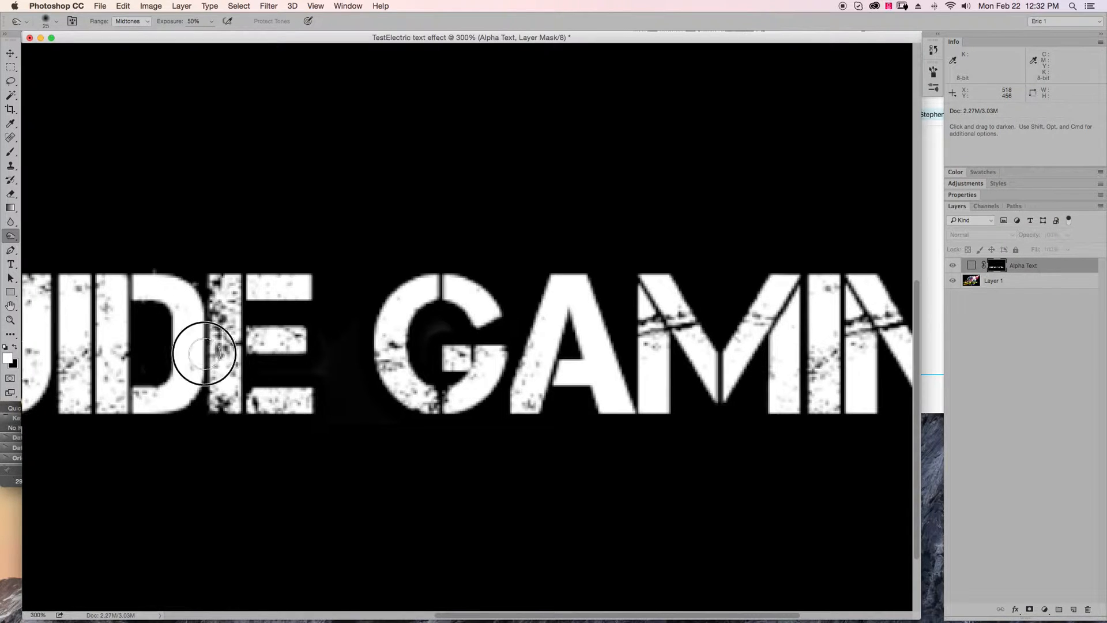
pyautogui.rightClick(173, 269)
pyautogui.moveTo(149, 263); pyautogui.dragTo(192, 268)
# Brighten the mask's whites with a Curves adjustment, moving the white point to input 204.
pyautogui.press('space')
pyautogui.moveTo(215, 222); pyautogui.dragTo(575, 223)
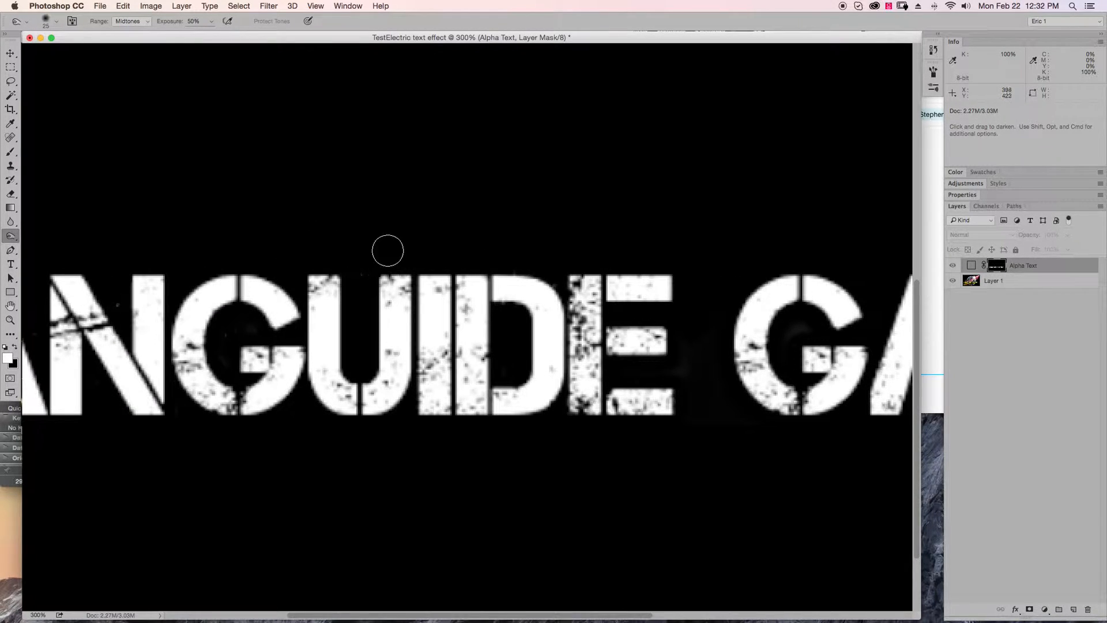
pyautogui.press('super+minus')
pyautogui.press('super+minus')
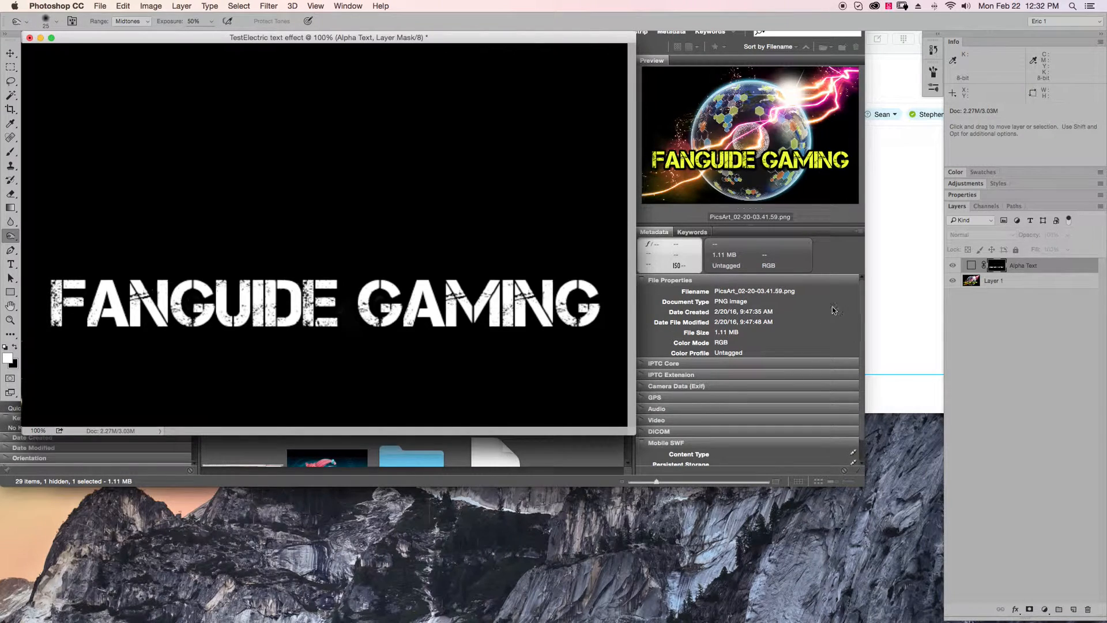
pyautogui.click(152, 6)
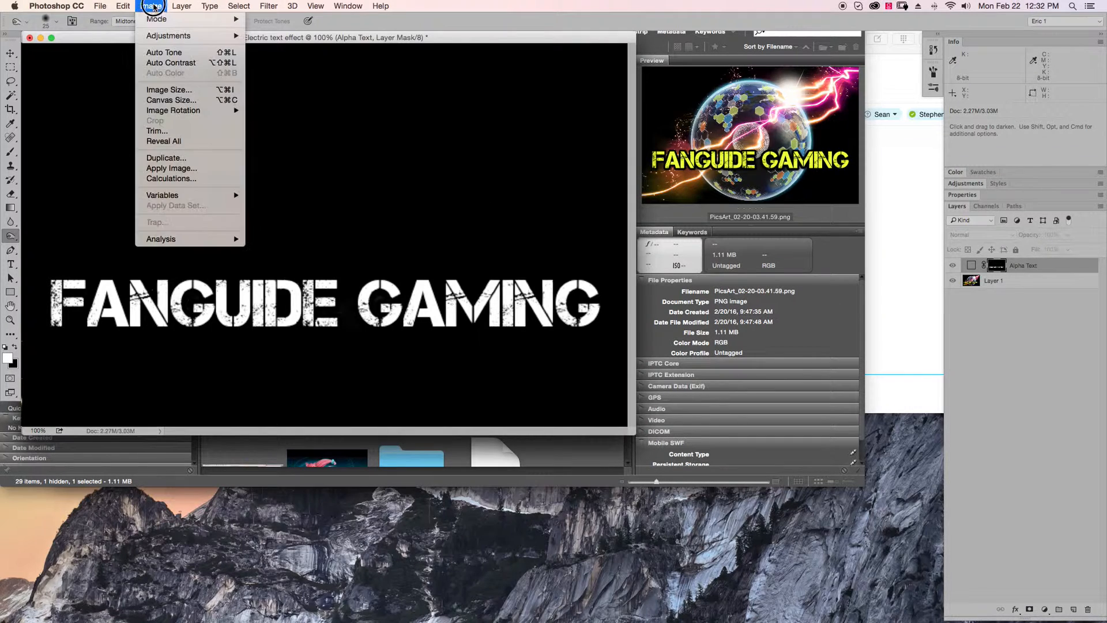
pyautogui.moveTo(163, 38)
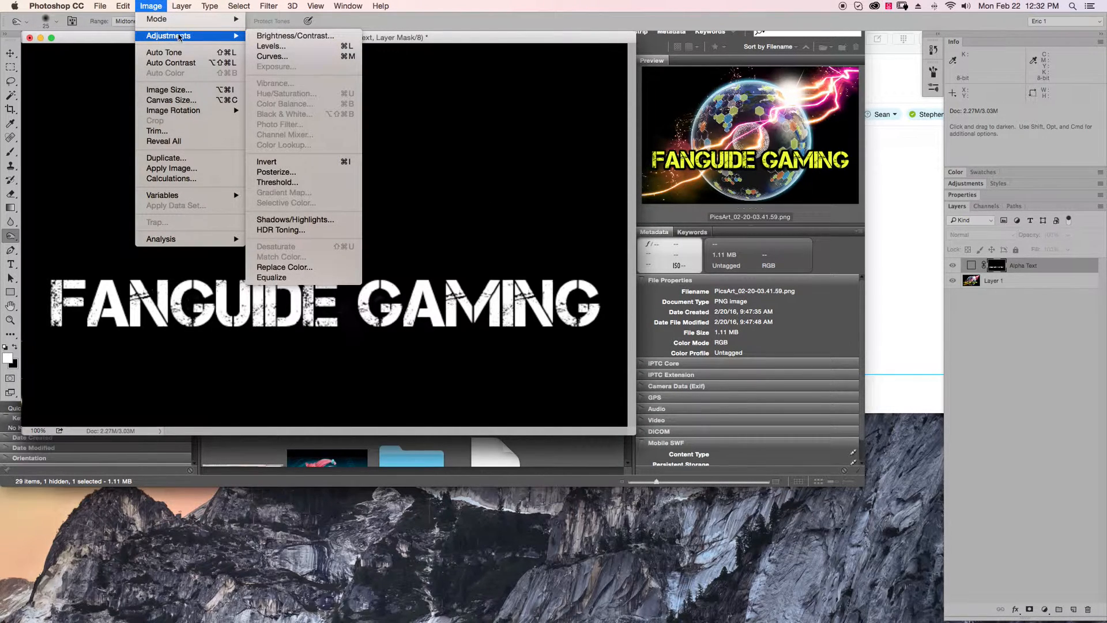
pyautogui.click(277, 62)
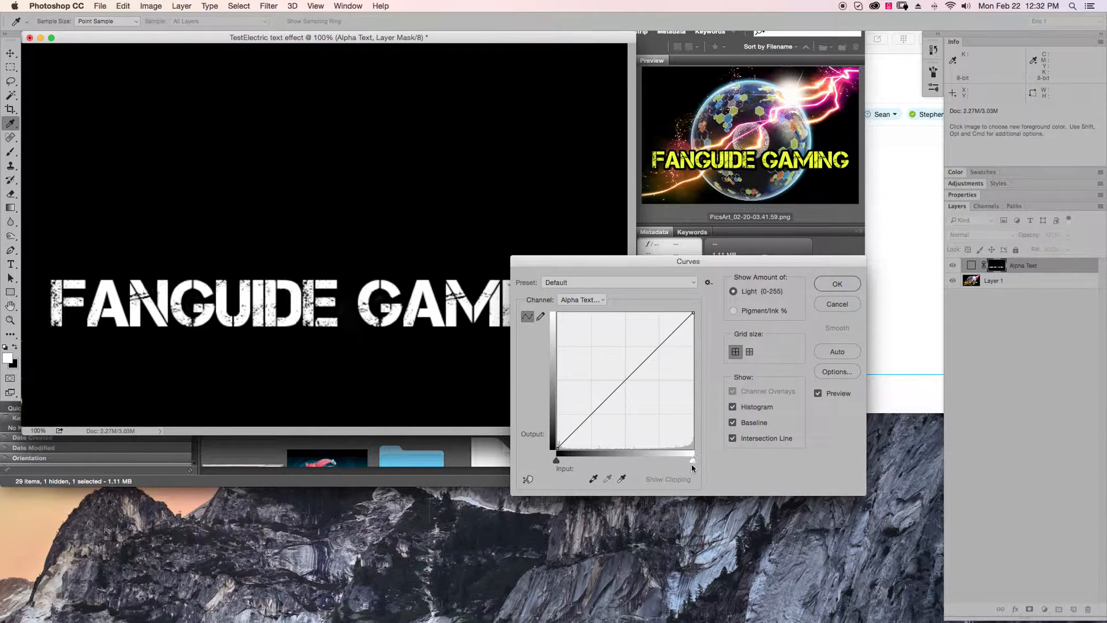
pyautogui.moveTo(694, 461); pyautogui.dragTo(666, 462)
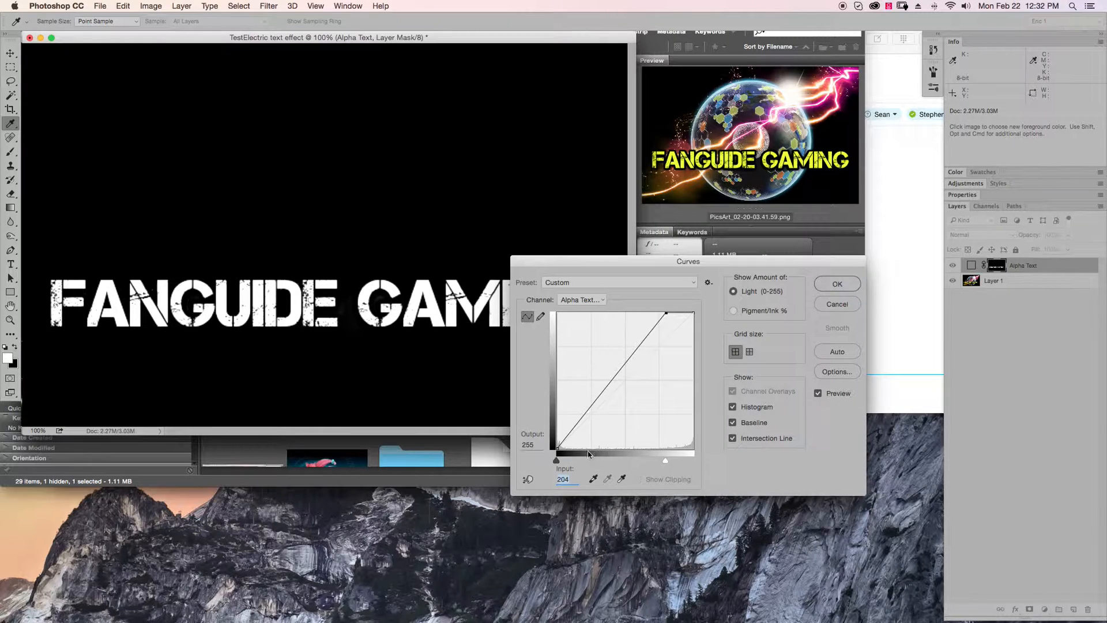
pyautogui.click(837, 284)
pyautogui.press('o')
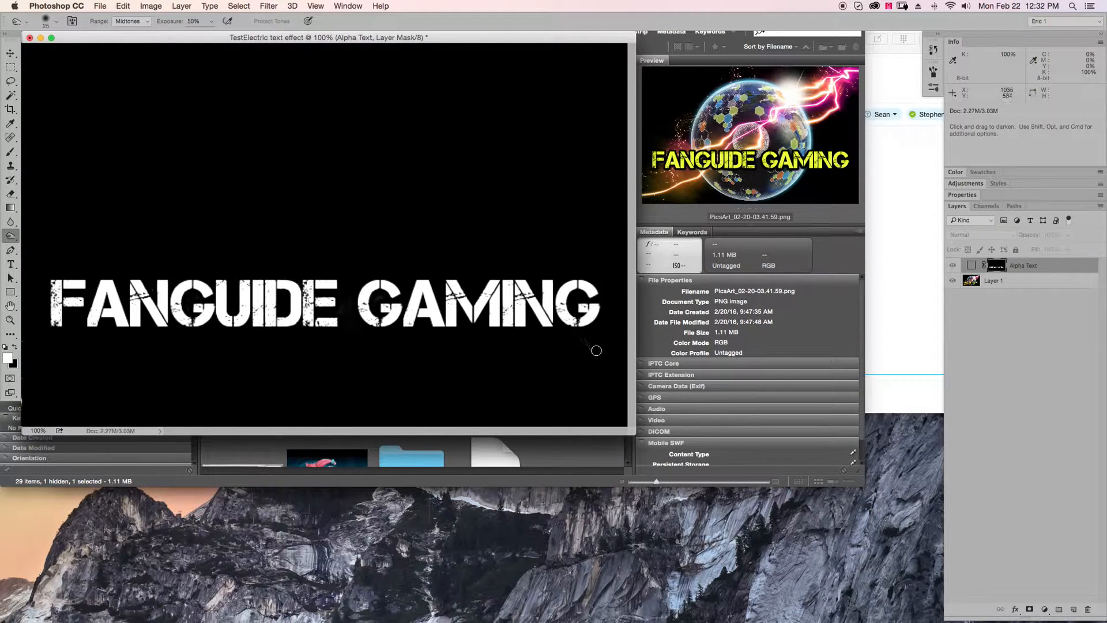
# Select Layer 1 and save the document as TestElectric text effect.psd in the Tips_n_Tricks folder with Maximize Compatibility on.
pyautogui.click(1039, 282)
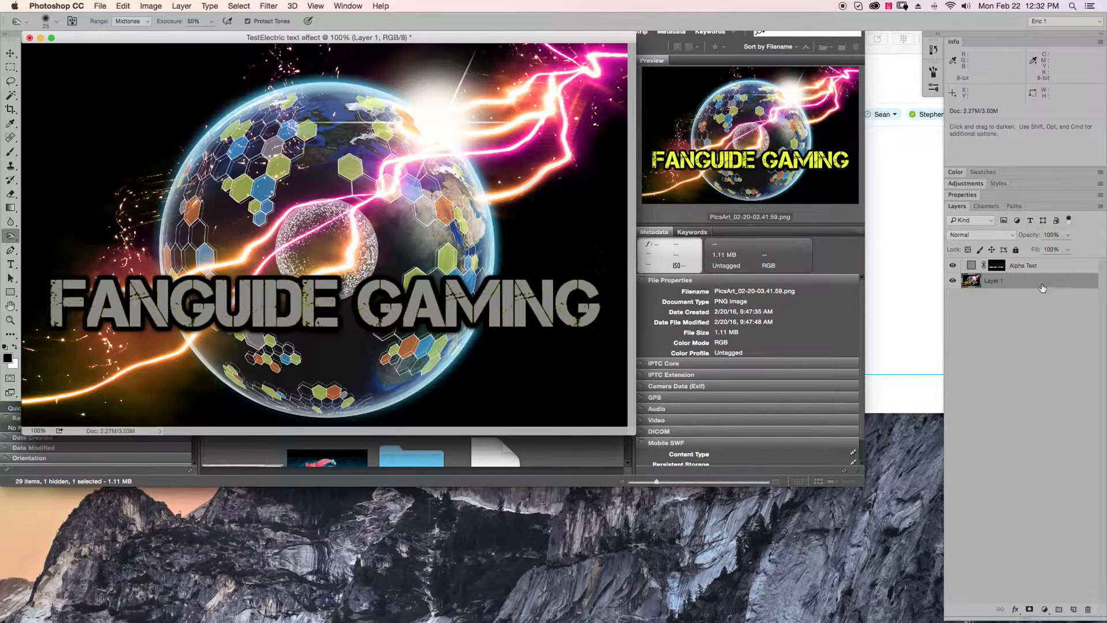
pyautogui.press('super+s')
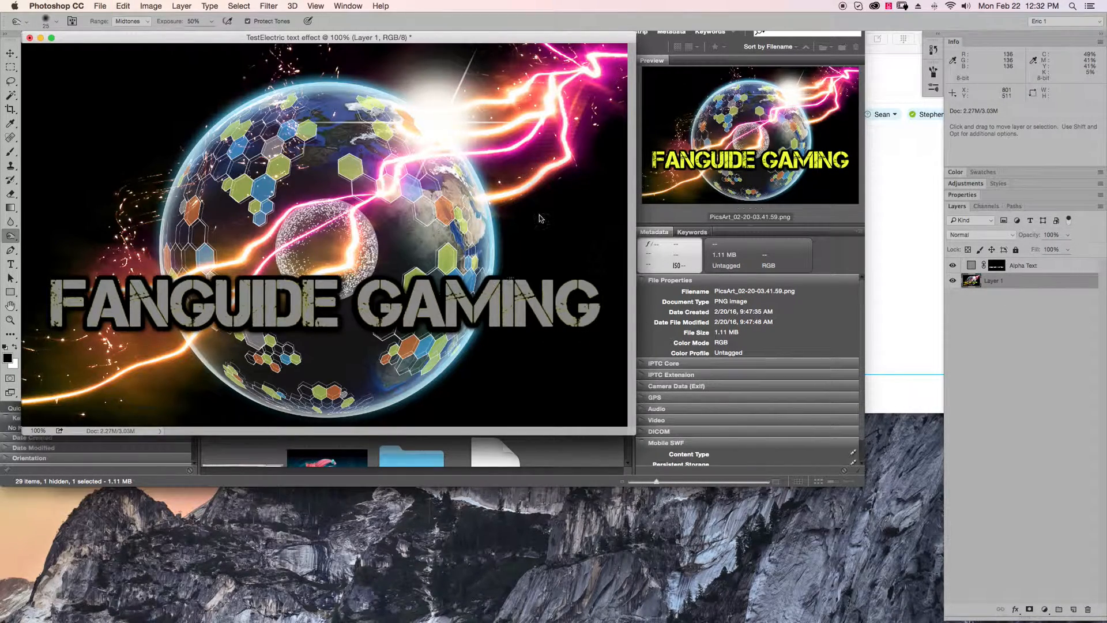
pyautogui.click(527, 89)
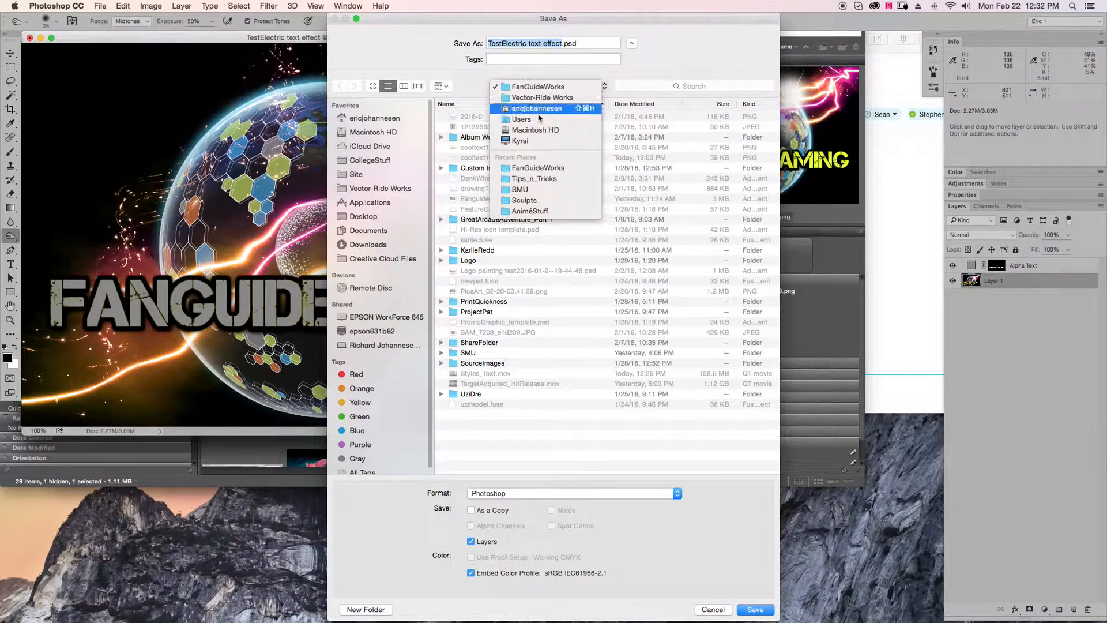
pyautogui.click(543, 180)
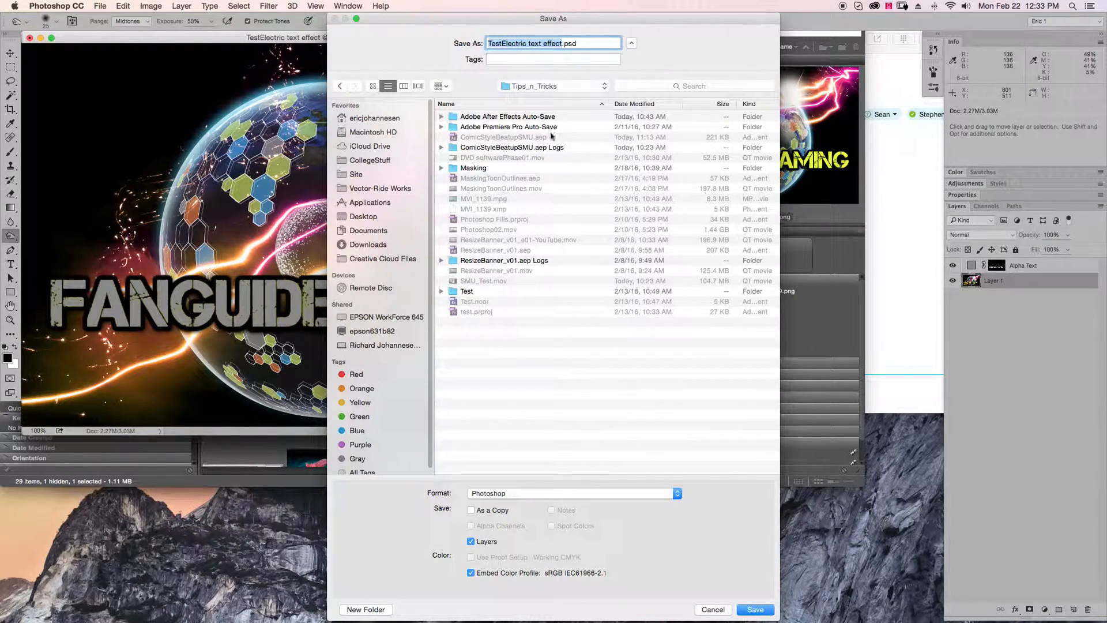
pyautogui.click(755, 610)
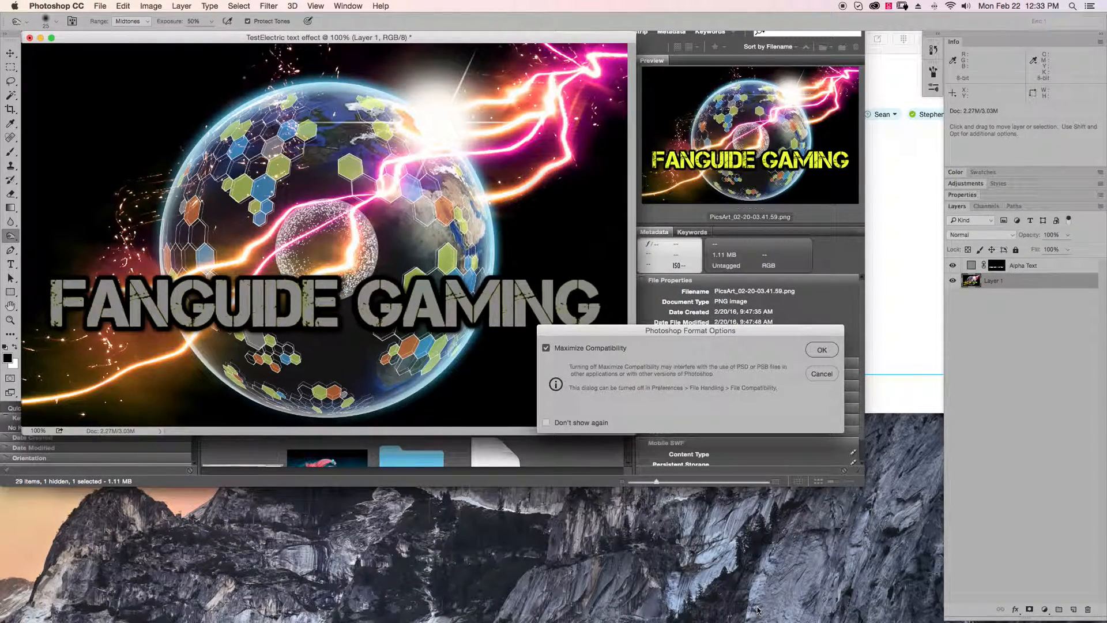
pyautogui.click(821, 350)
# Switch to Adobe Bridge and select TestElectric text effect.psd in the Tips_n_Tricks folder.
pyautogui.press('super+Tab')
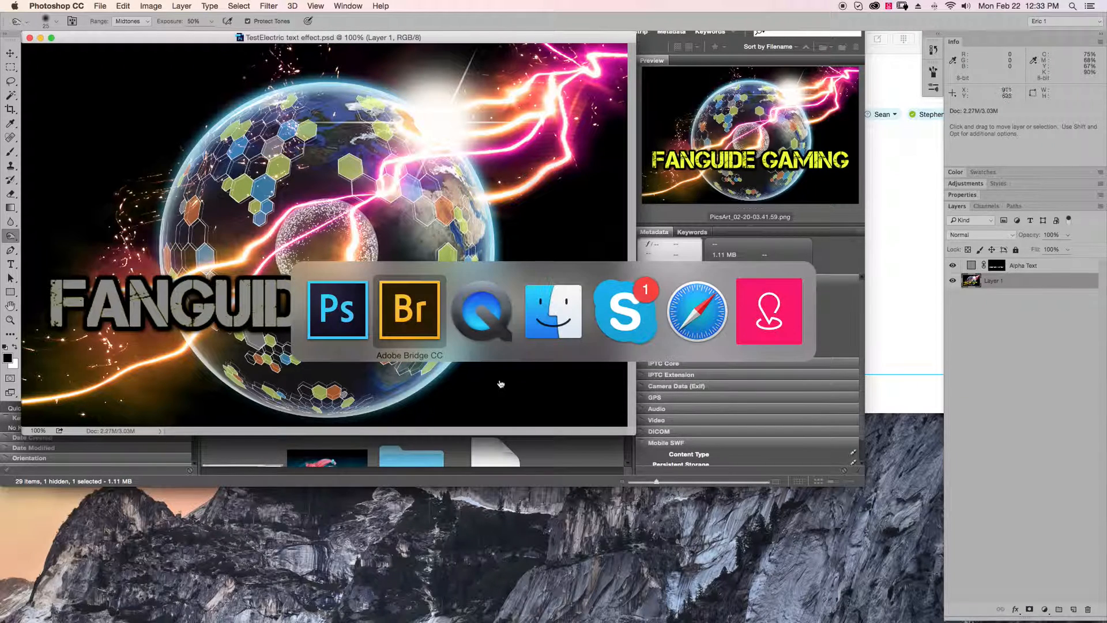
pyautogui.click(411, 308)
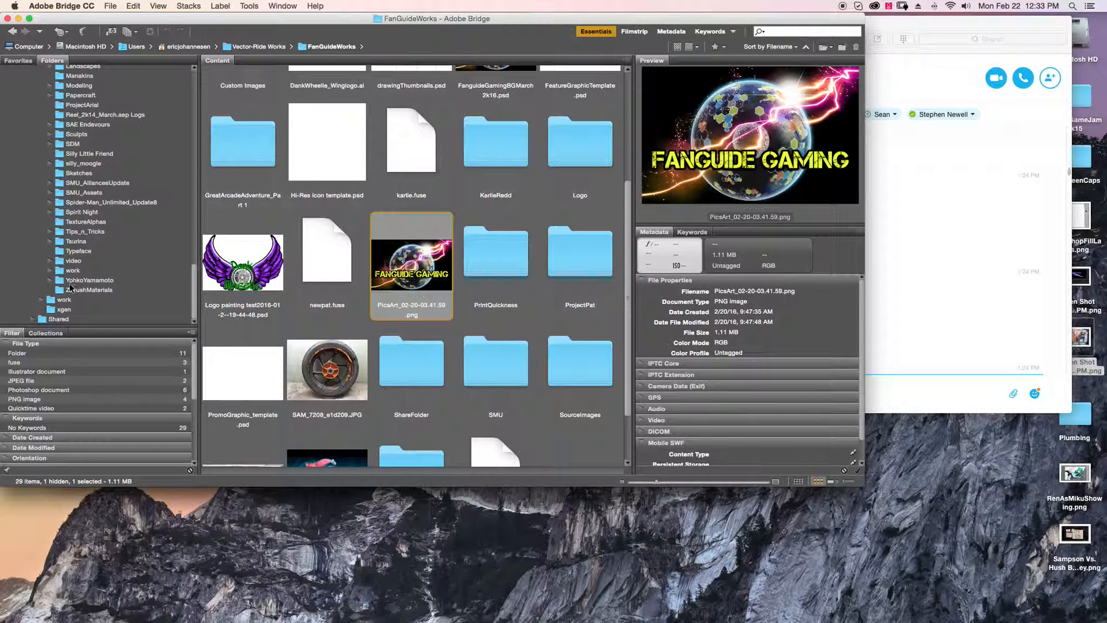
pyautogui.click(75, 233)
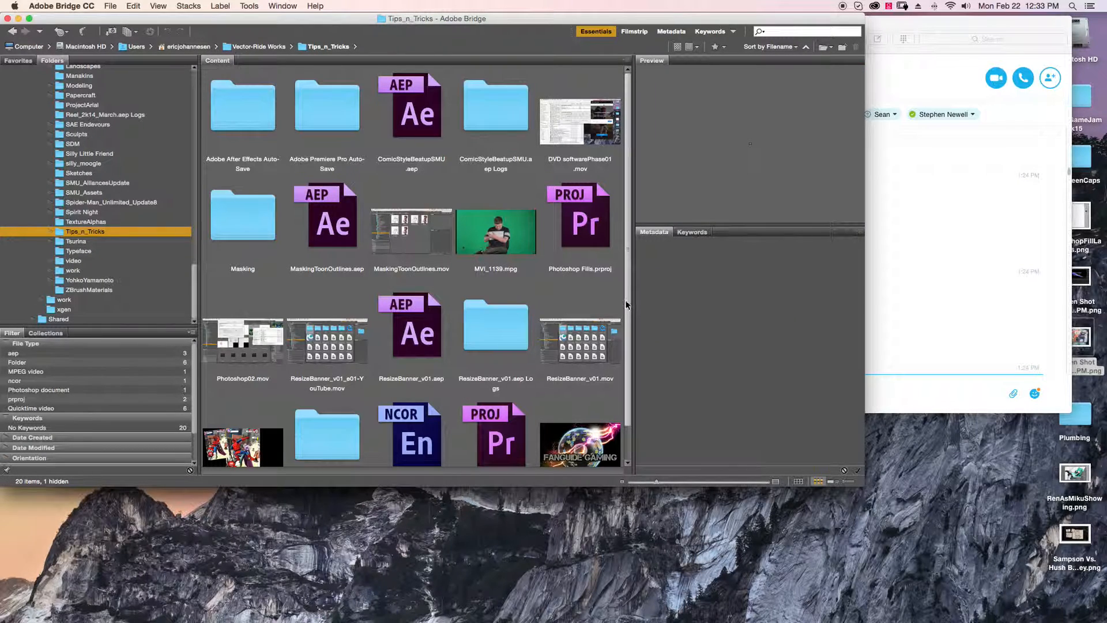
pyautogui.scroll(-2, 627, 333)
pyautogui.click(587, 418)
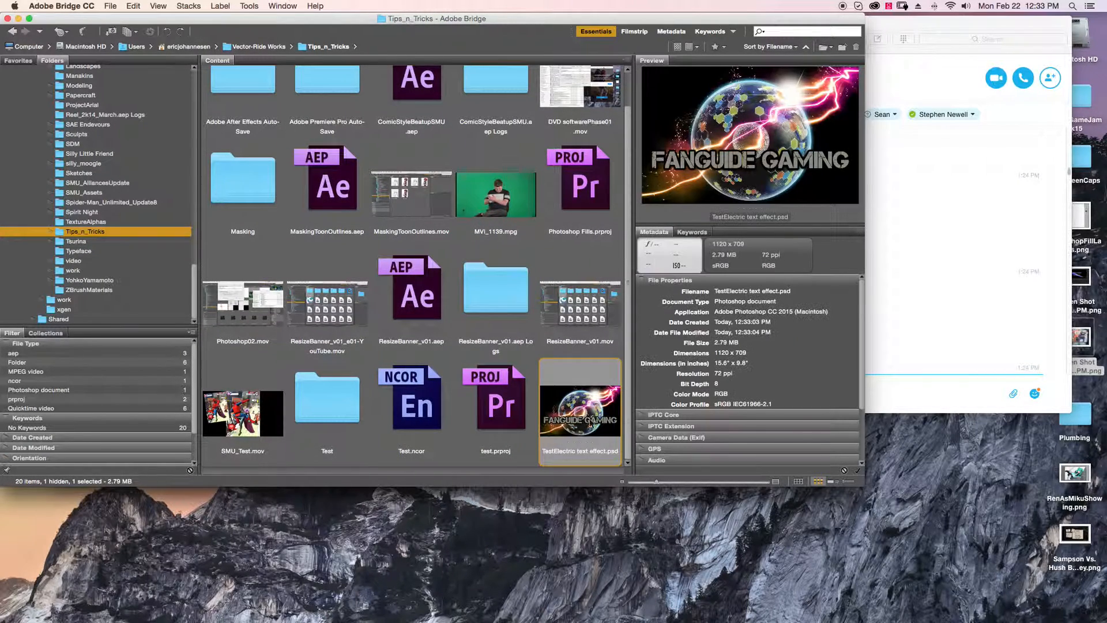
# Bring up the choice of programs for opening TestElectric text effect.psd.
pyautogui.rightClick(581, 415)
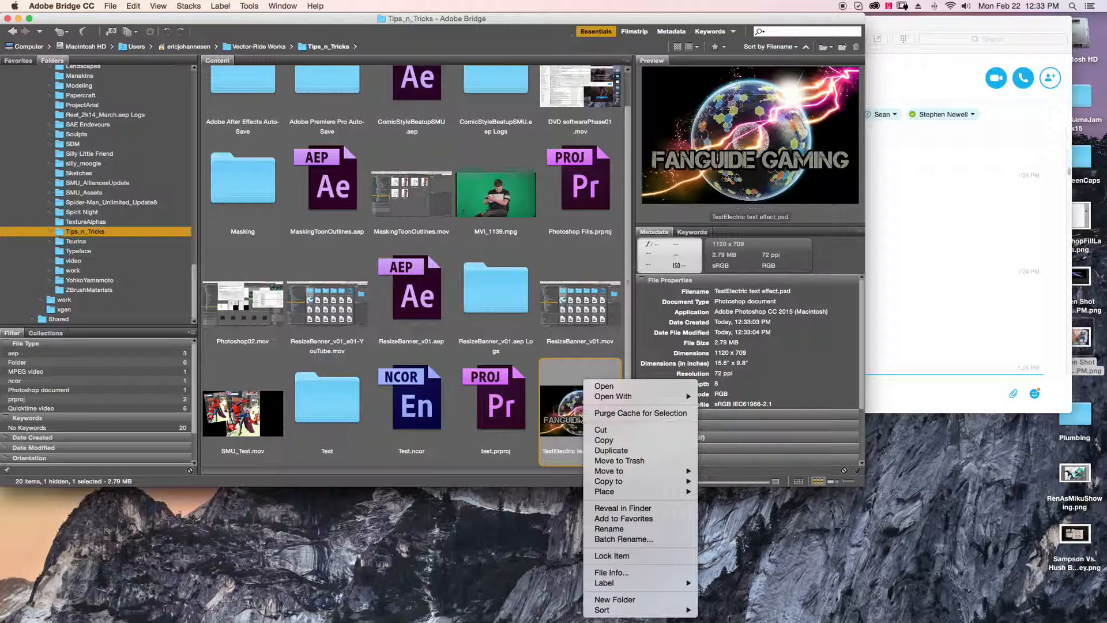
pyautogui.moveTo(689, 398)
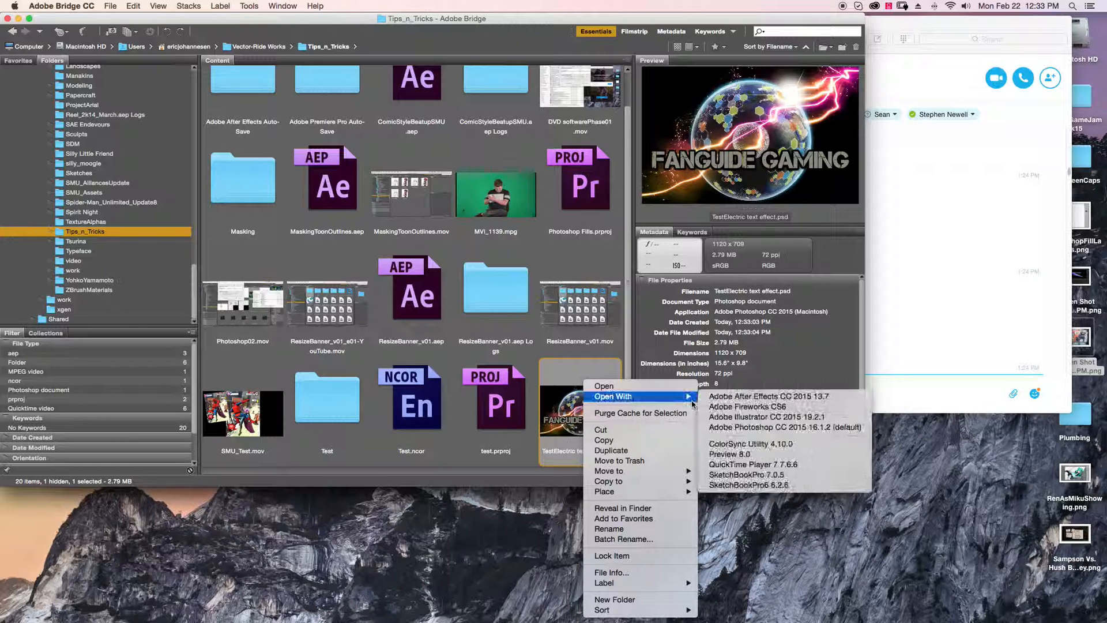